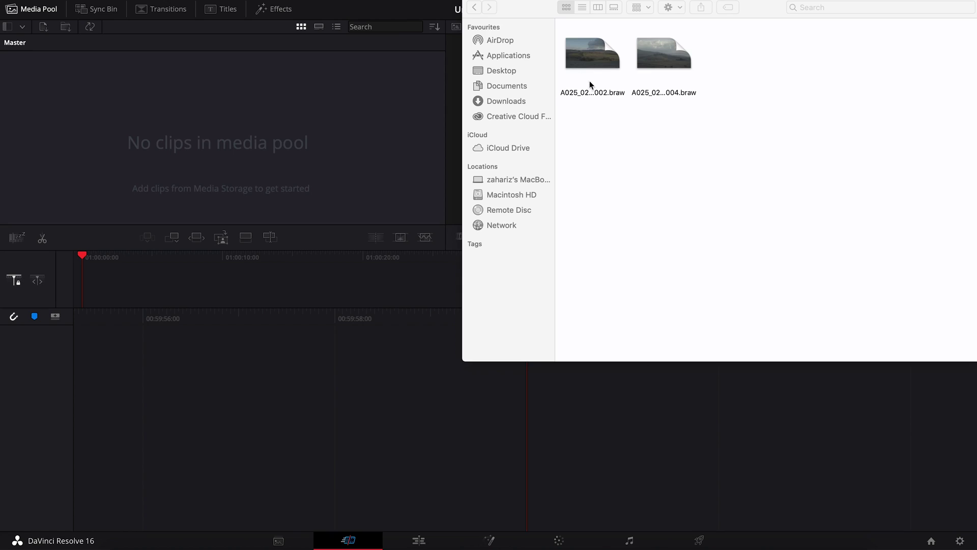
Check the camera details of A025_02181553_C002.braw in Finder's Get Info window
right_click(610, 67)
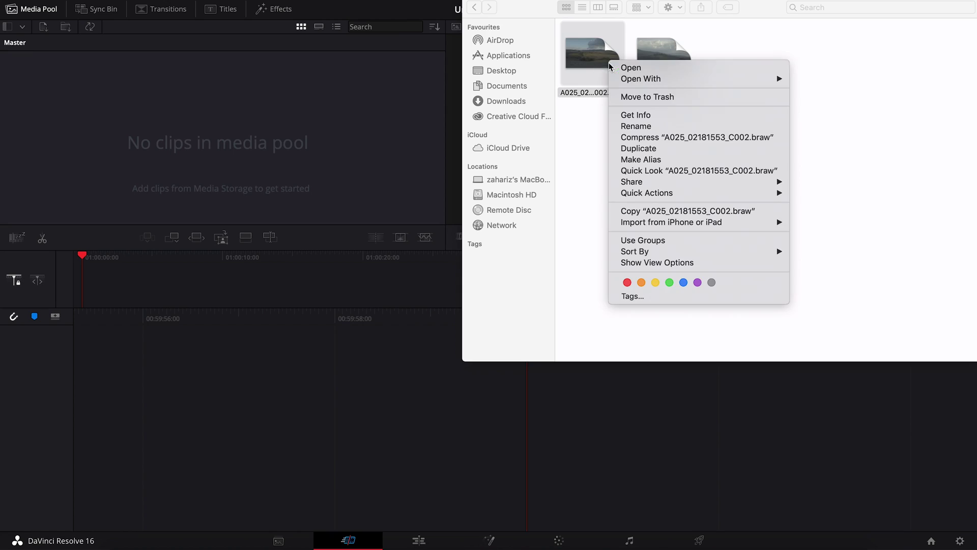
click(634, 116)
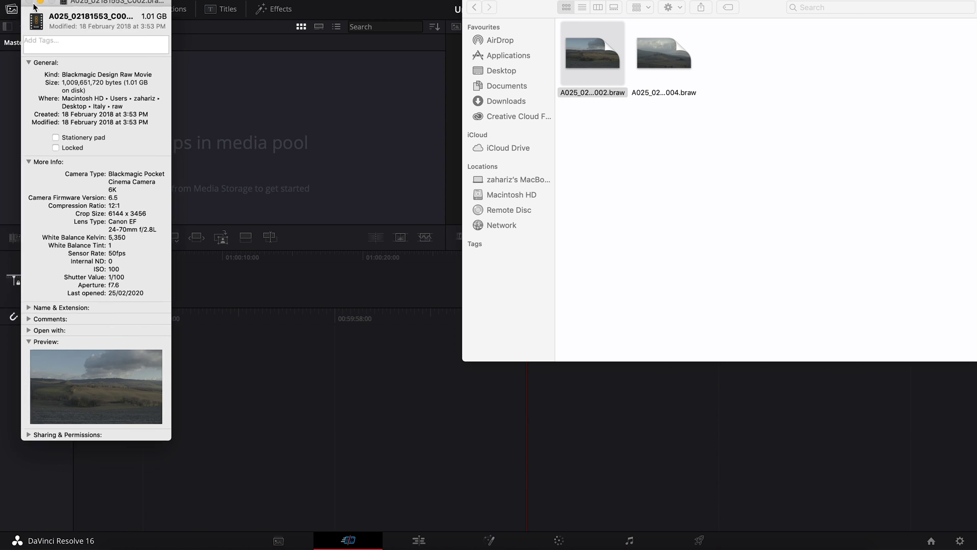
key(super+w)
Import the C002 clip into the Media Pool, changing the project frame rate to match it
drag(601, 58, 235, 121)
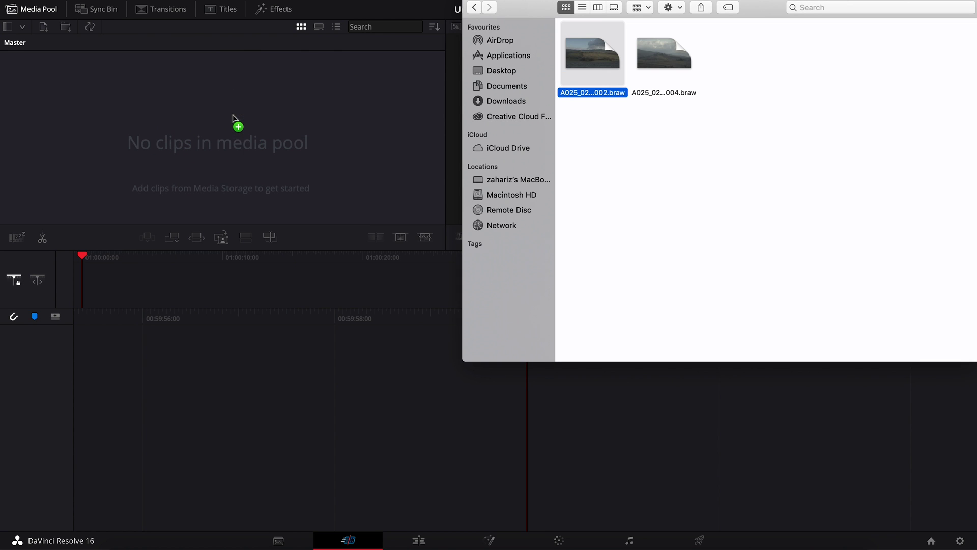
click(599, 332)
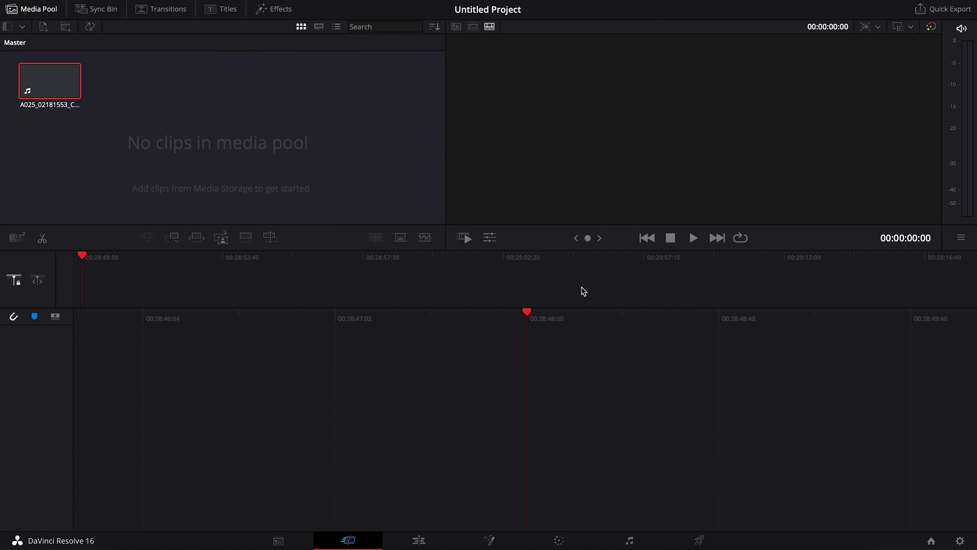
click(419, 539)
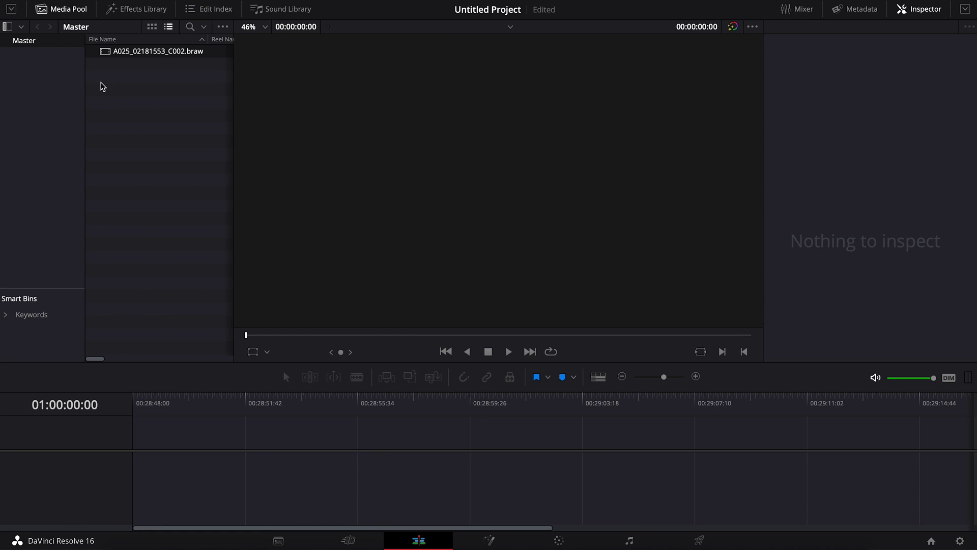
Drop the clip onto a new Timeline 1 and set the timeline resolution to 6144 x 3456
drag(142, 55, 131, 453)
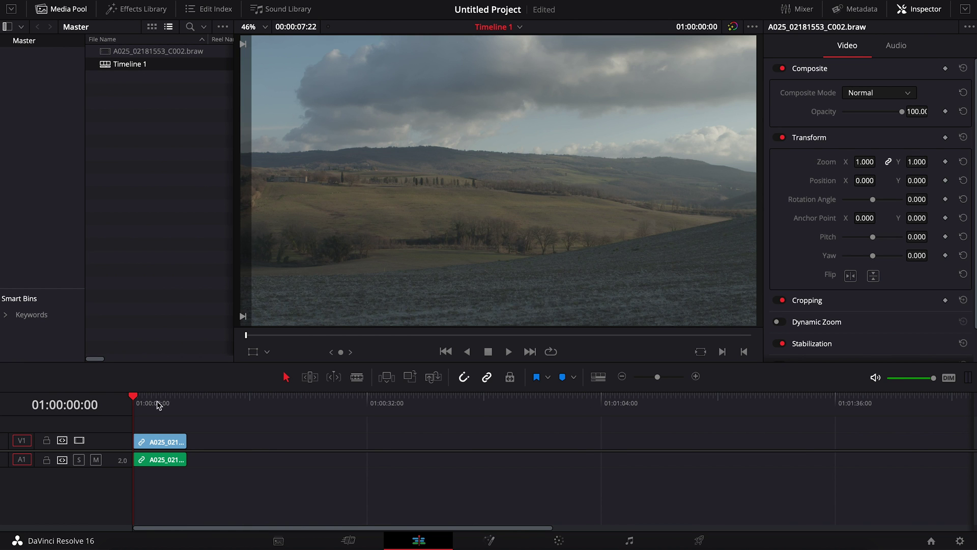
click(960, 541)
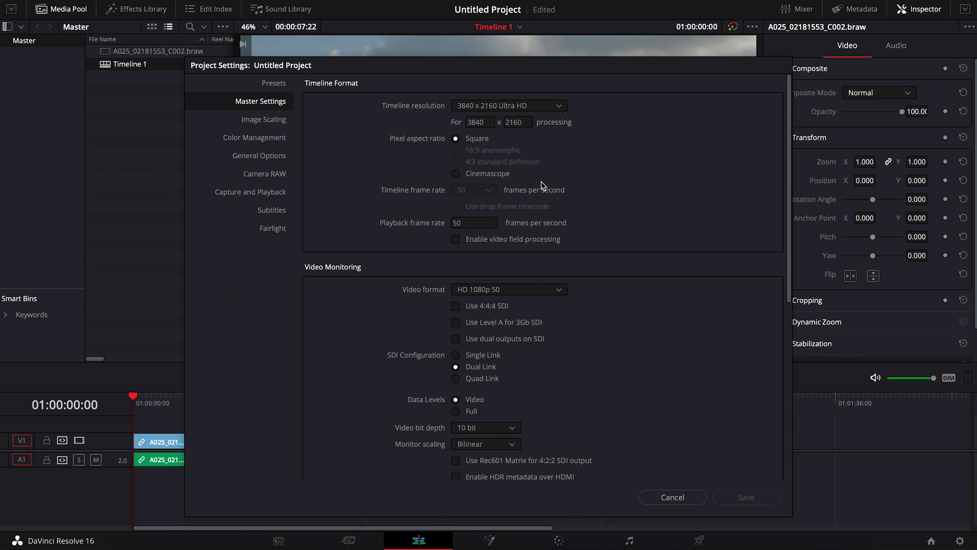
click(486, 123)
text(6144)
key(Tab)
text(3456)
key(Tab)
click(753, 499)
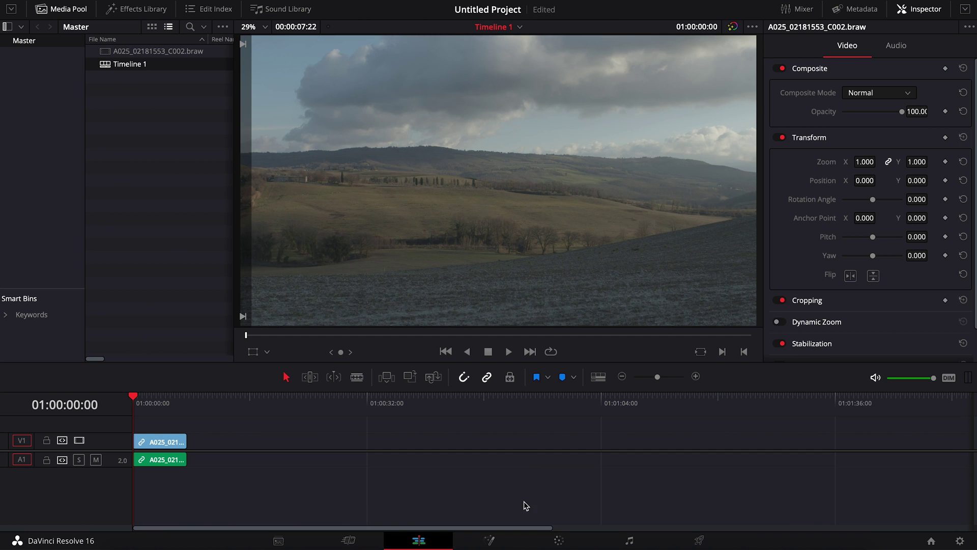
click(559, 540)
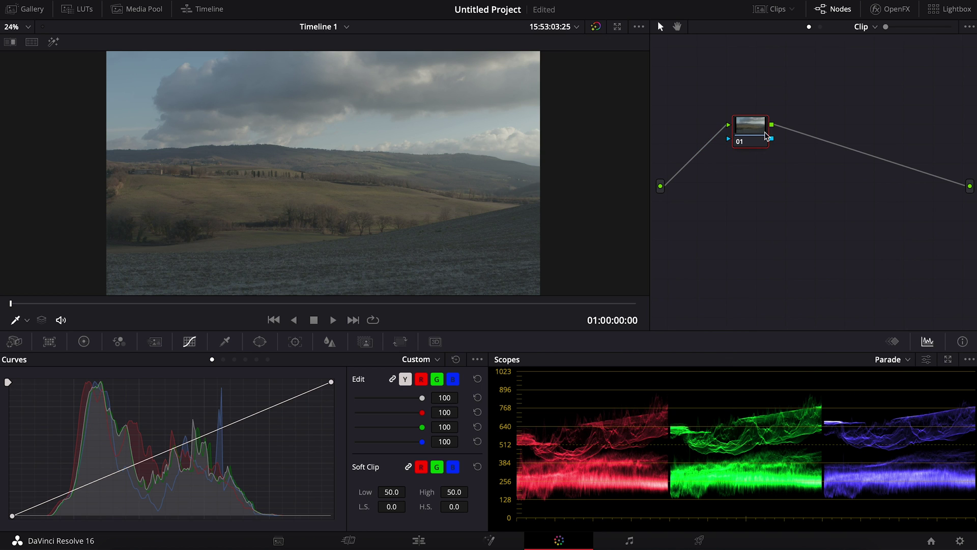
Wire node 01 directly between the input and output in the node graph
click(837, 12)
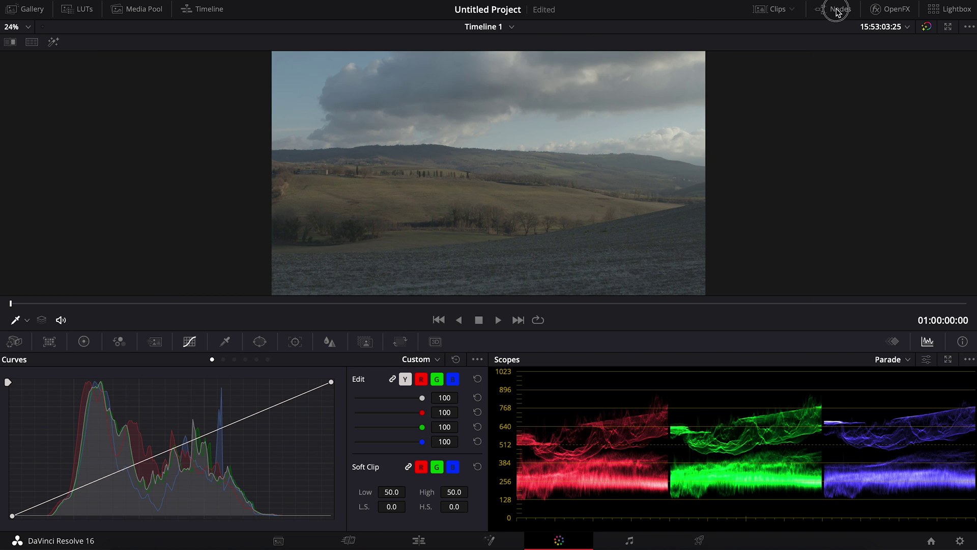
click(837, 11)
drag(750, 130, 700, 191)
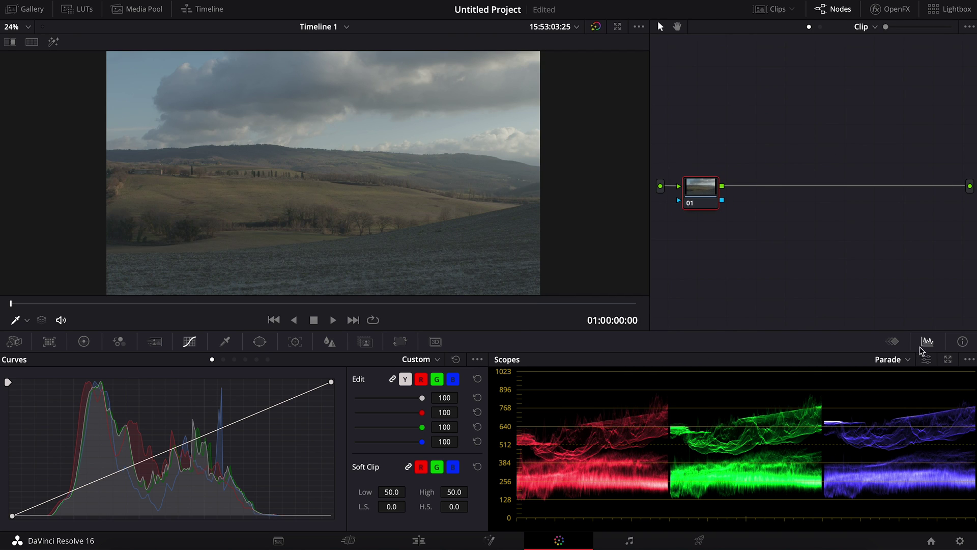
Return to the scopes display with the Parade scope selected
click(896, 342)
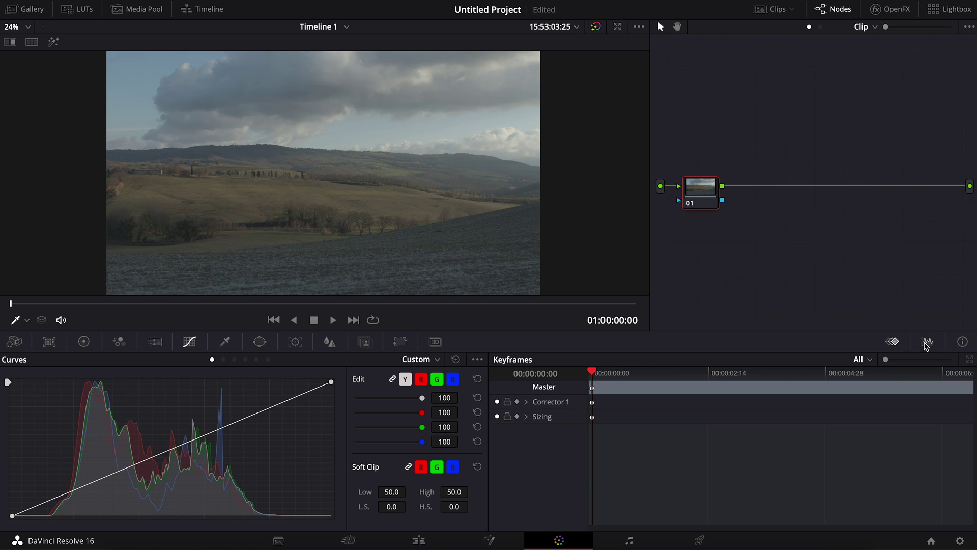
click(927, 343)
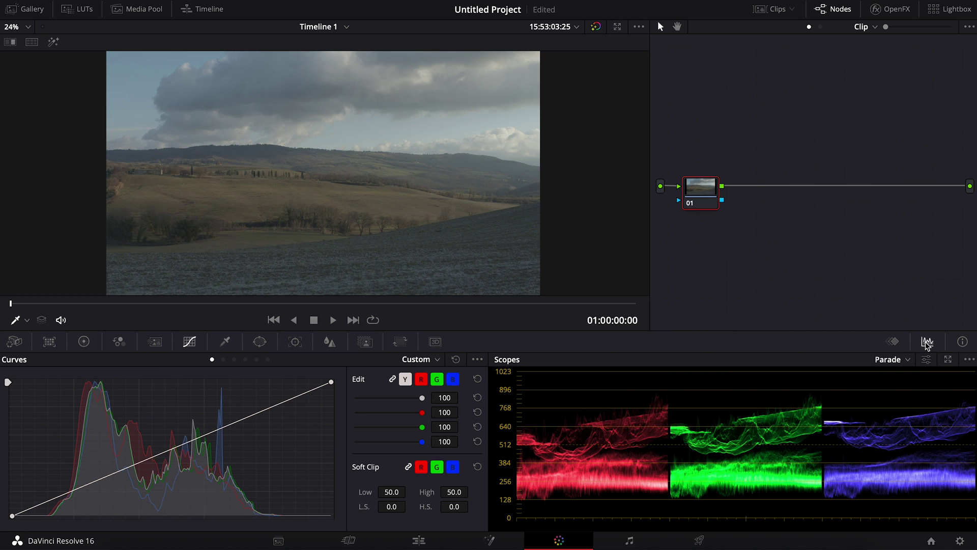
click(909, 360)
click(909, 361)
click(16, 342)
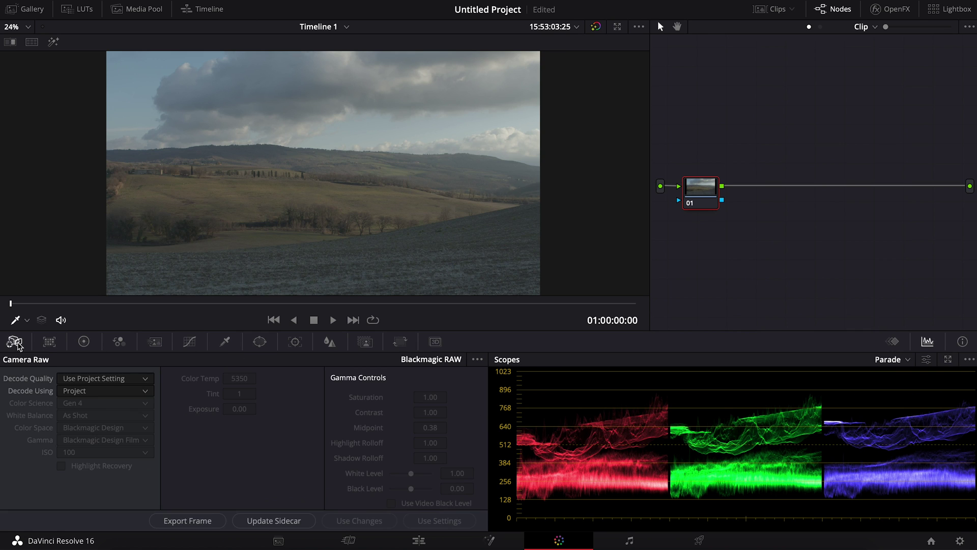
Decode the raw clip using Clip settings, trying 4800 K and 6000 K before setting 5350 K
click(94, 393)
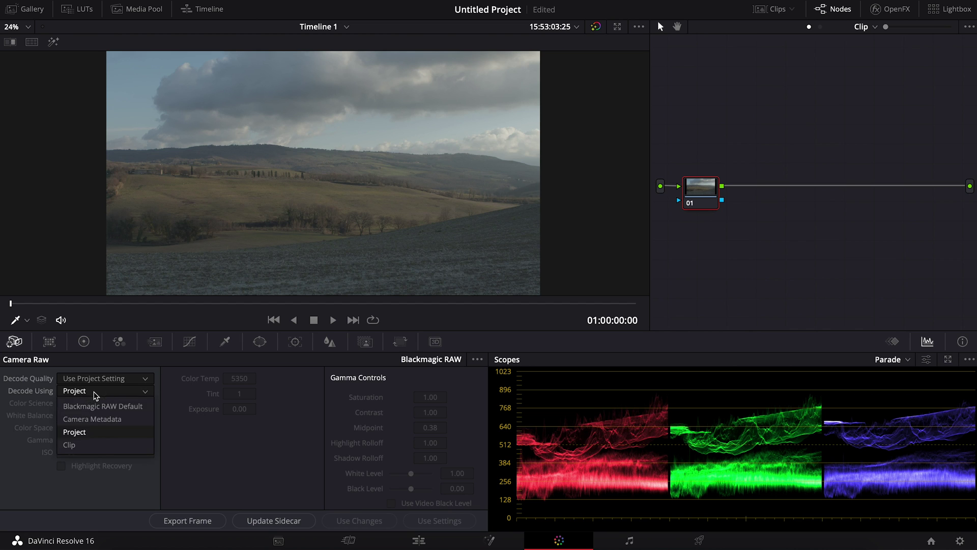
click(84, 447)
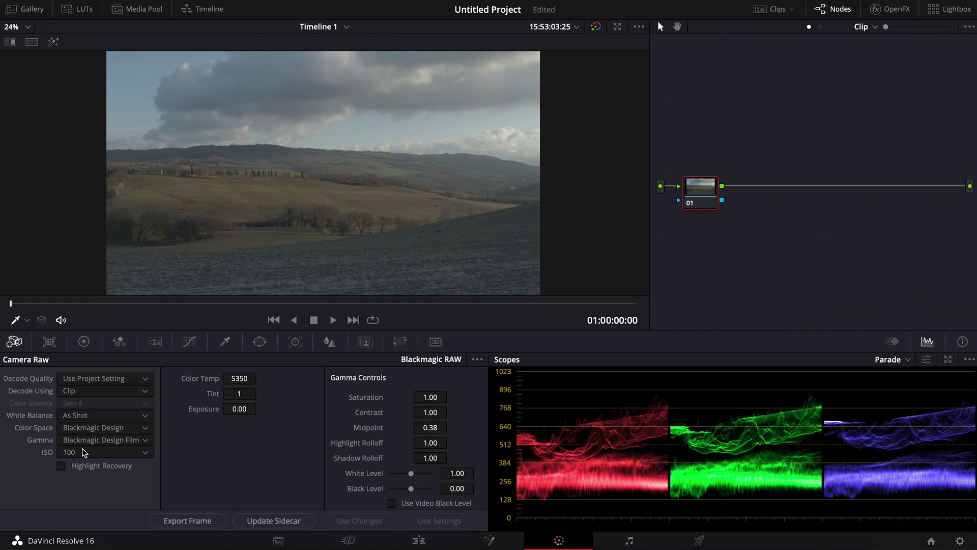
click(237, 379)
text(4800)
key(Return)
click(238, 379)
text(6000)
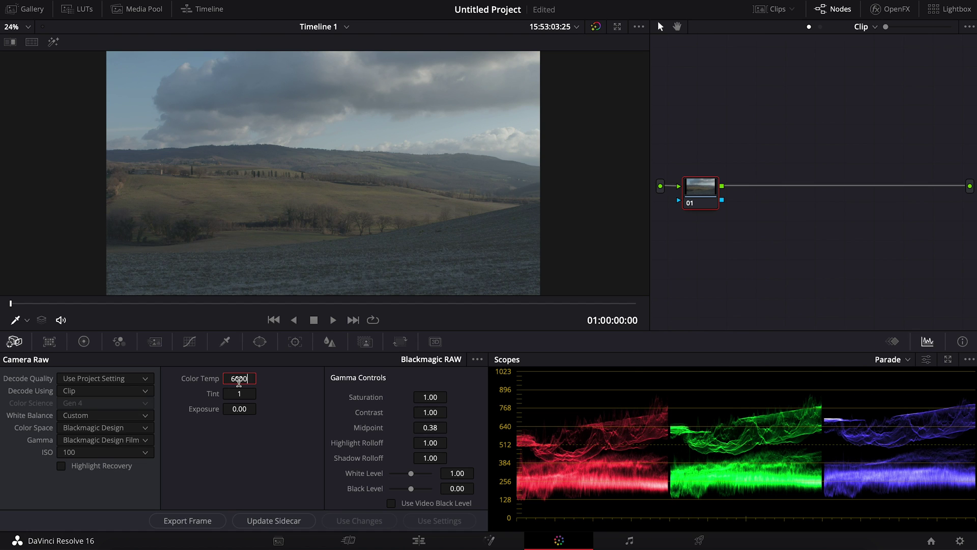
key(Return)
click(239, 379)
key(BackSpace)
key(BackSpace)
key(BackSpace)
key(BackSpace)
text(5350)
key(Return)
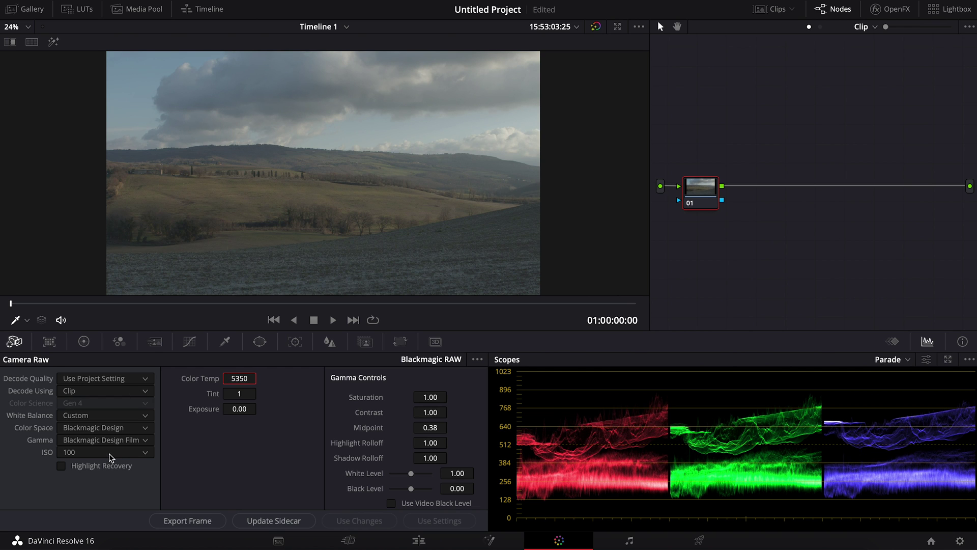
Try ISO 1000, then set the ISO back to 100
click(110, 454)
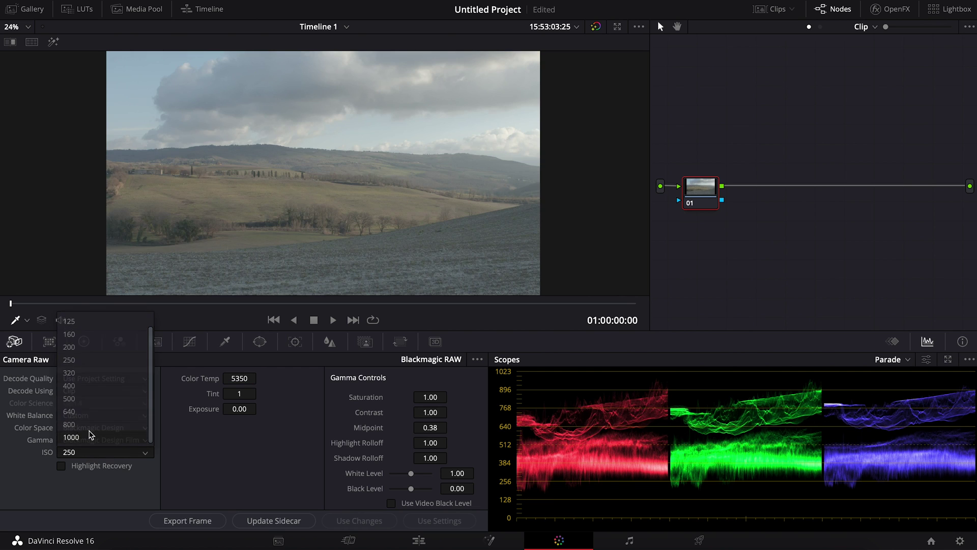
click(92, 436)
click(93, 454)
scroll(105, 382, up, 2)
click(80, 324)
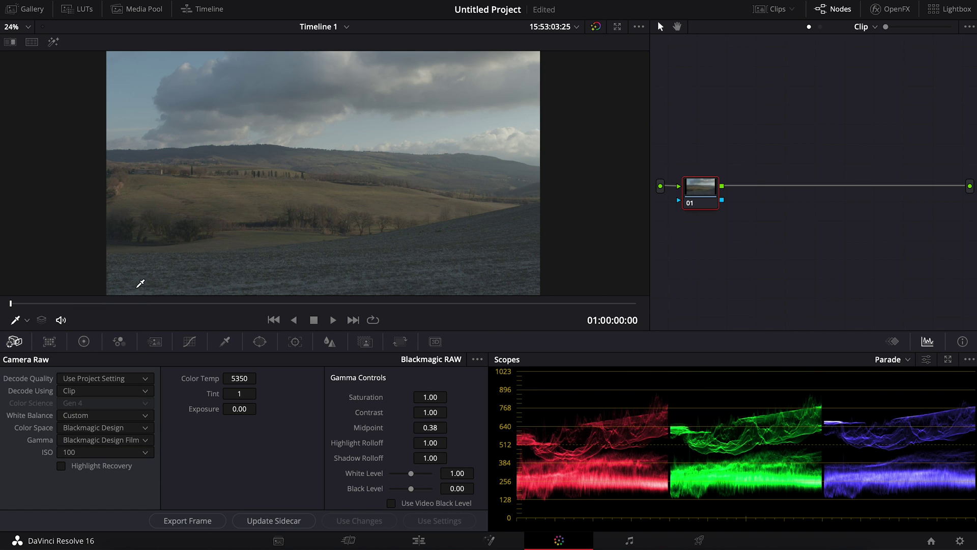
click(84, 343)
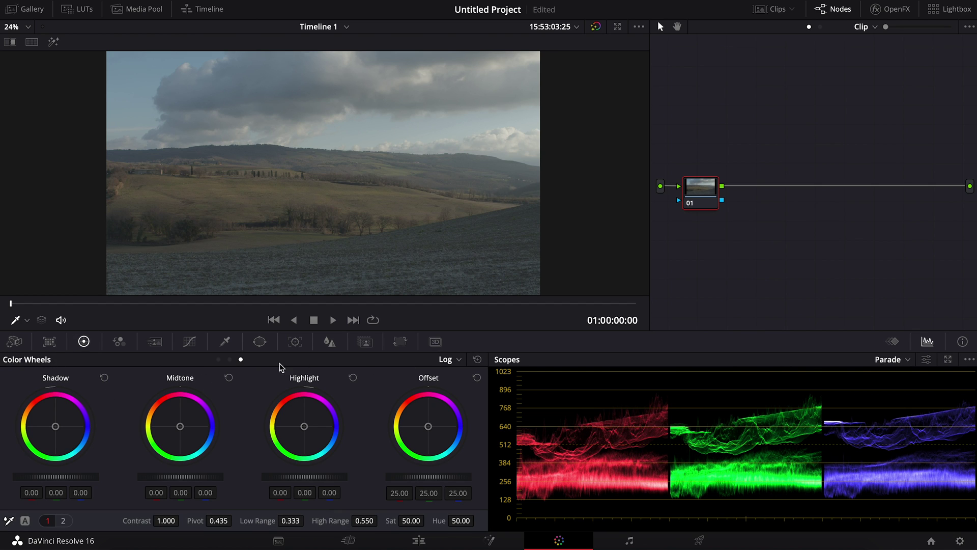
On the Primaries Wheels, set Gain 1.31, Gamma -0.09 and Lift -0.05
click(219, 359)
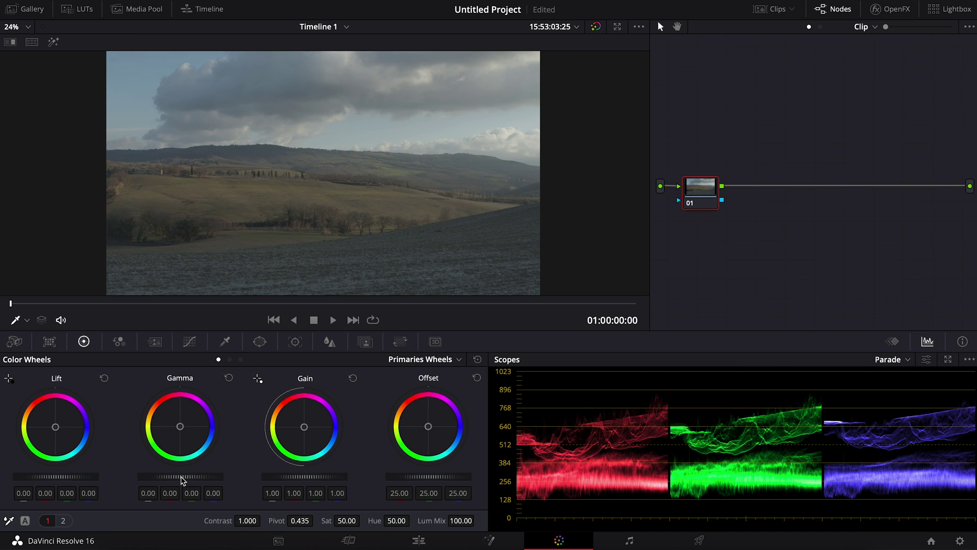
drag(183, 478, 180, 479)
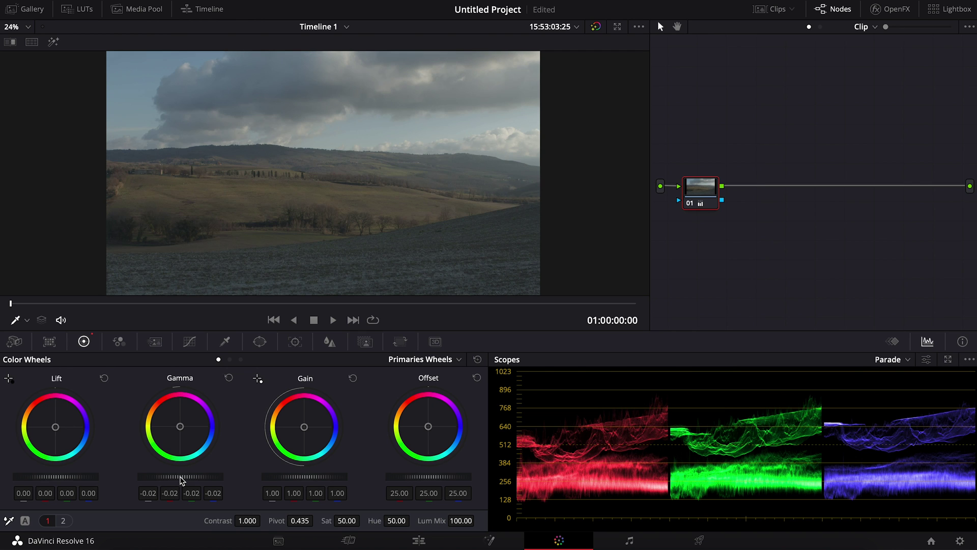
drag(180, 478, 180, 479)
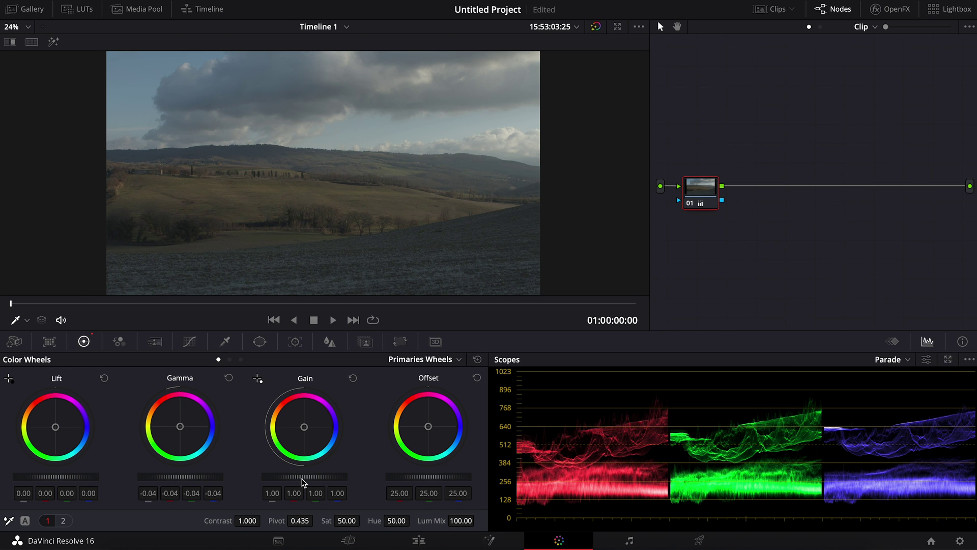
scroll(302, 480, up, 13)
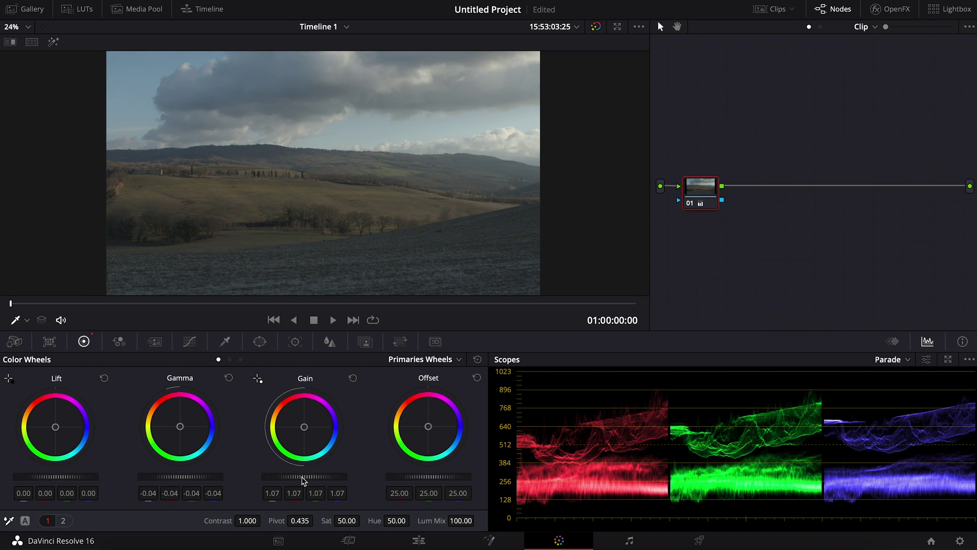
scroll(304, 480, up, 11)
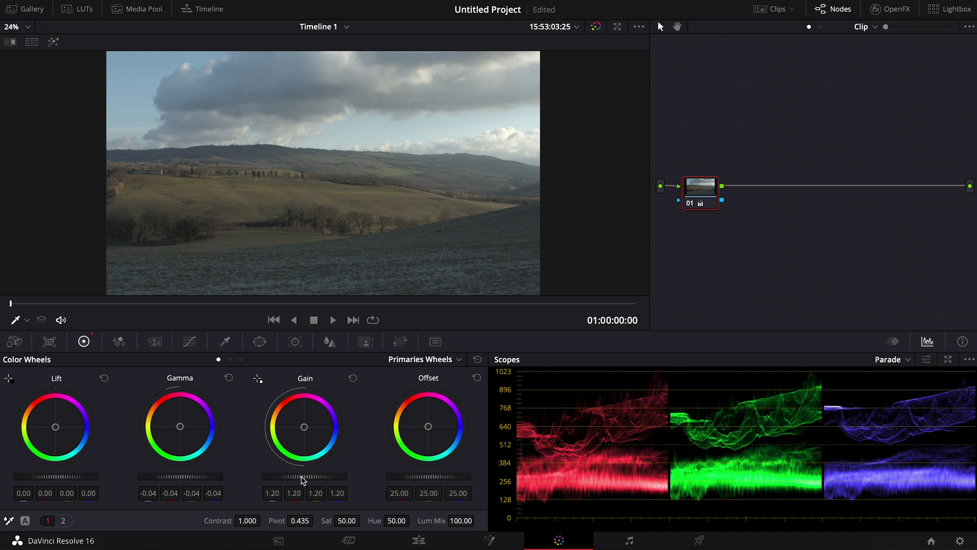
scroll(303, 481, up, 7)
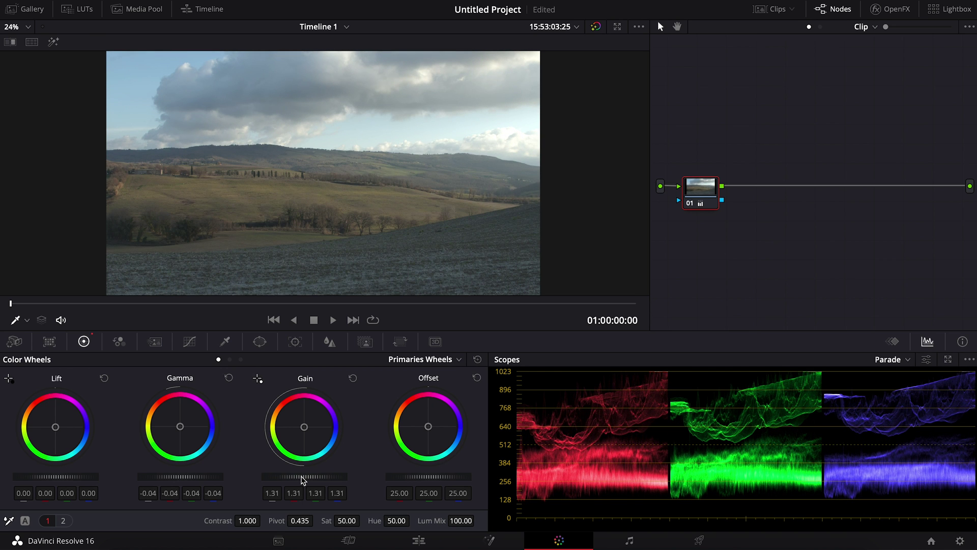
scroll(66, 481, down, 4)
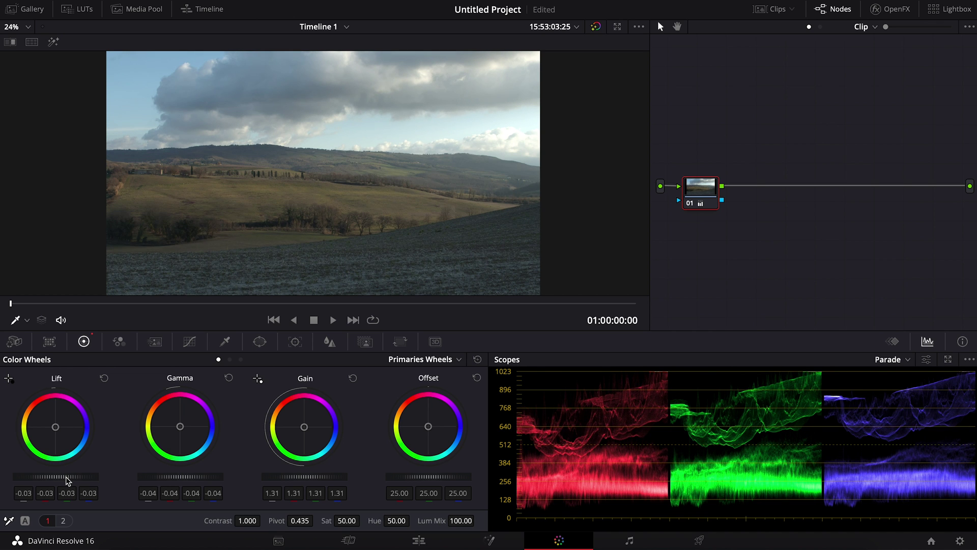
scroll(67, 479, up, 1)
scroll(177, 478, down, 2)
scroll(178, 478, down, 1)
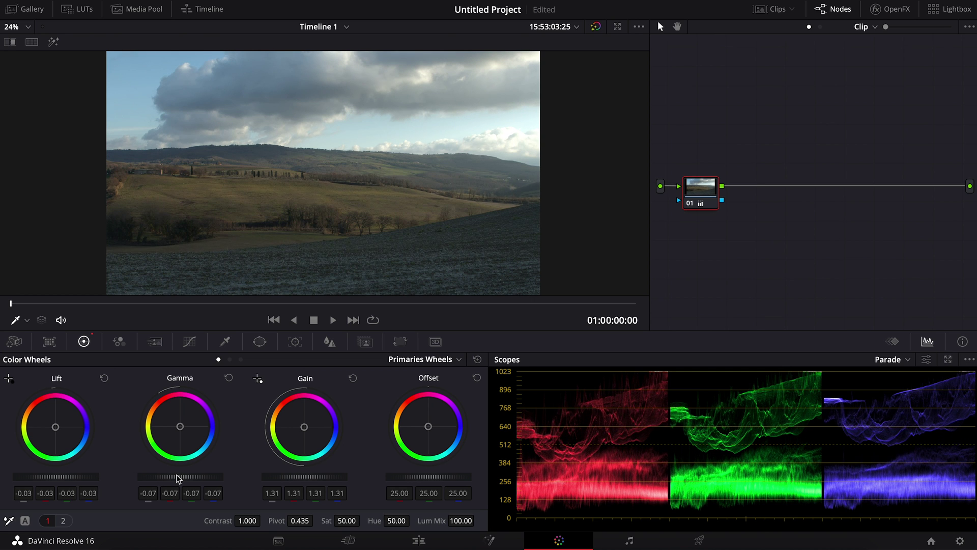
scroll(178, 478, down, 2)
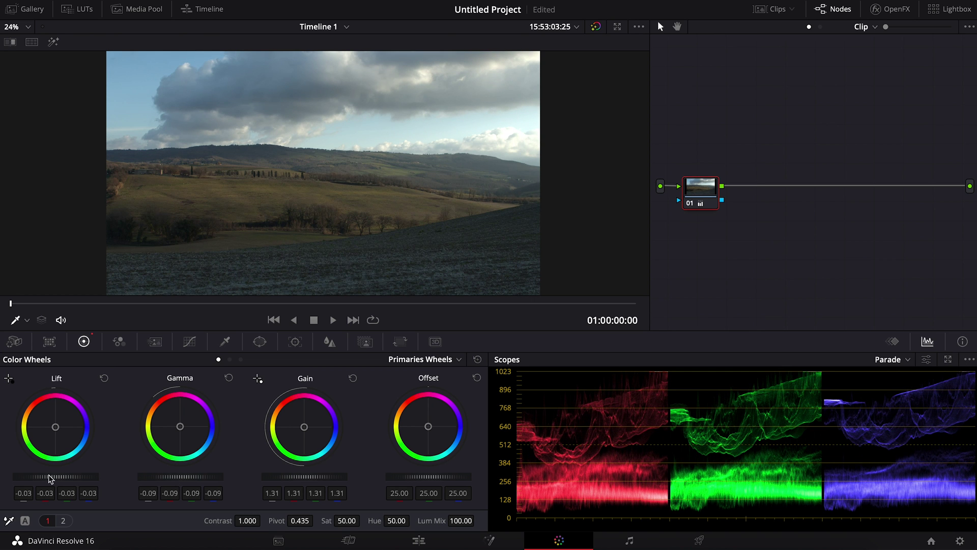
scroll(57, 479, down, 1)
scroll(57, 480, down, 1)
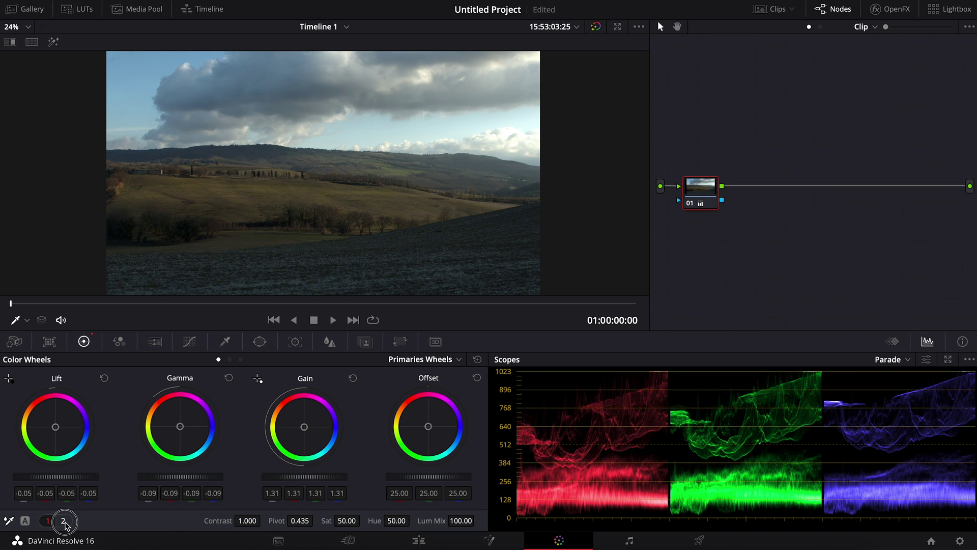
Lift Shadows to 47, darken Gamma to -0.14 and raise Gain to 1.38
click(64, 521)
drag(392, 520, 426, 523)
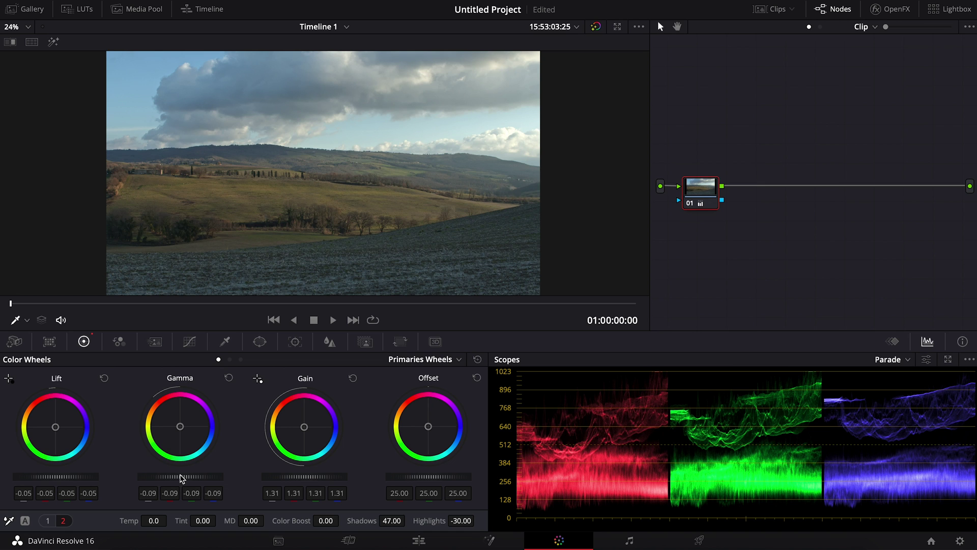
drag(182, 478, 181, 477)
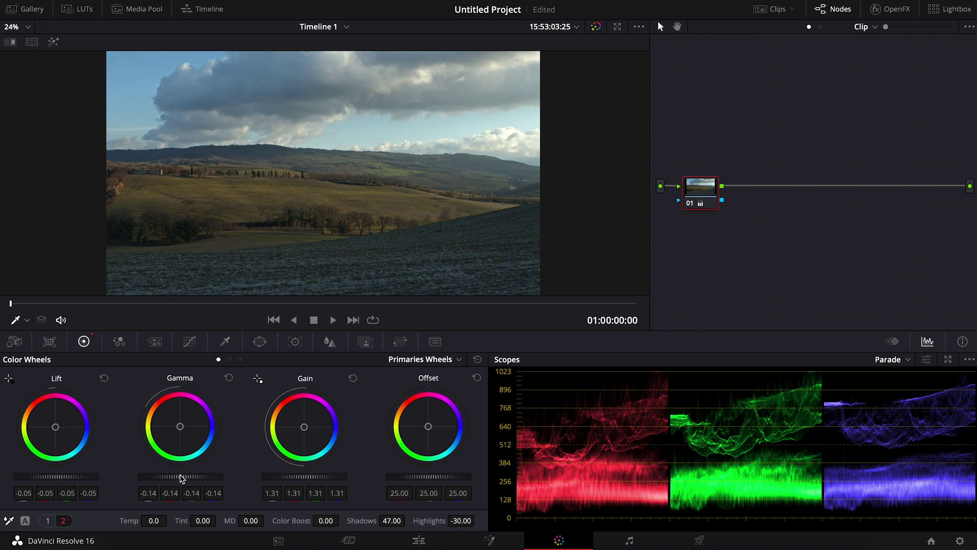
drag(309, 479, 311, 480)
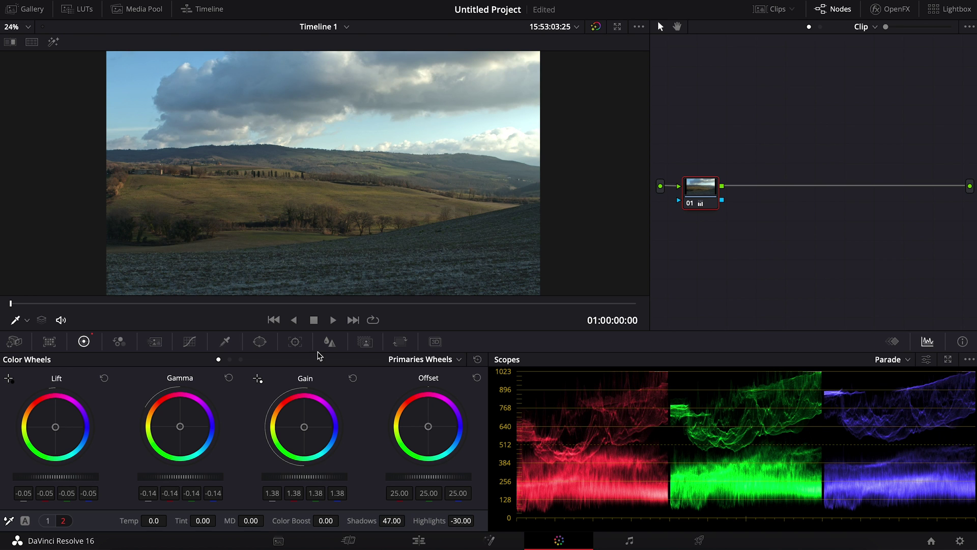
Enlarge the viewer and compare the grade against the ungraded original twice
click(836, 11)
scroll(475, 168, up, 5)
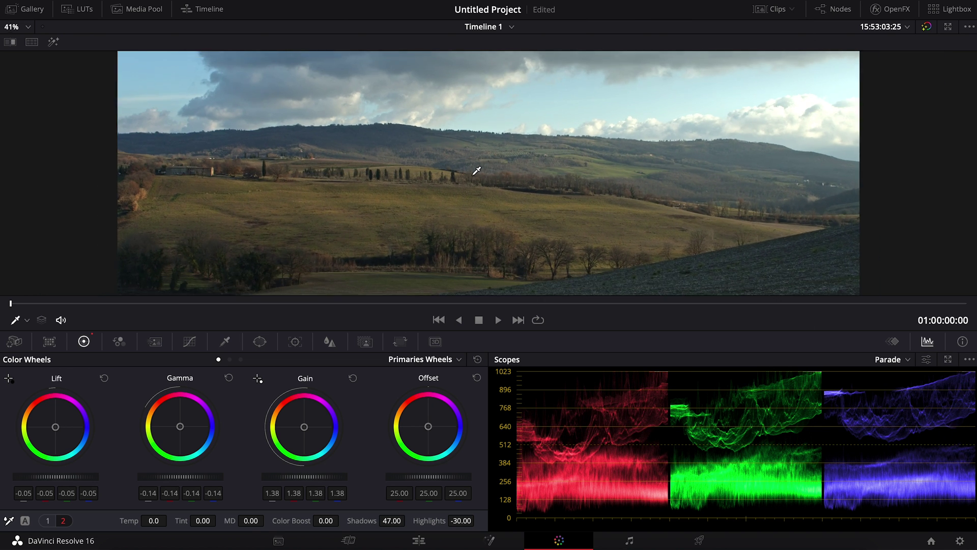
drag(503, 236, 528, 177)
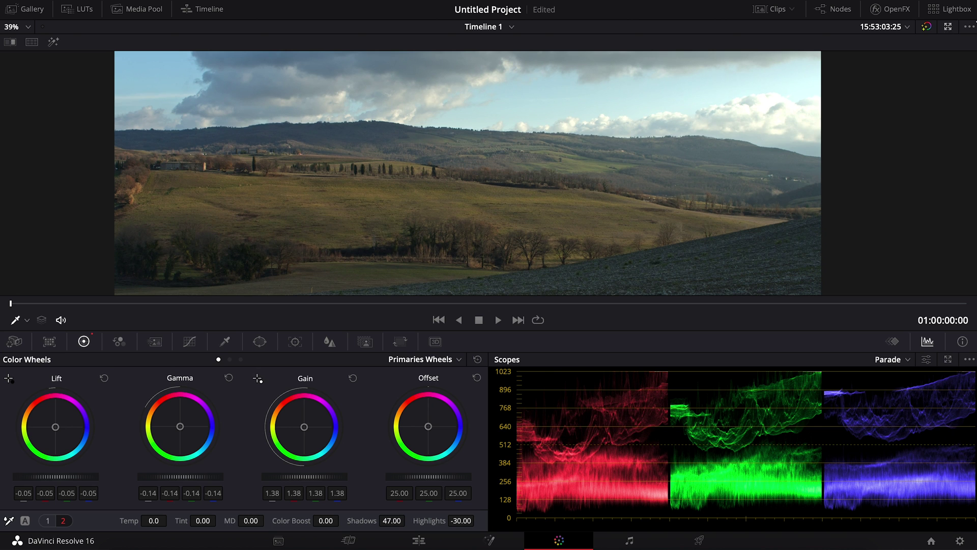
click(927, 27)
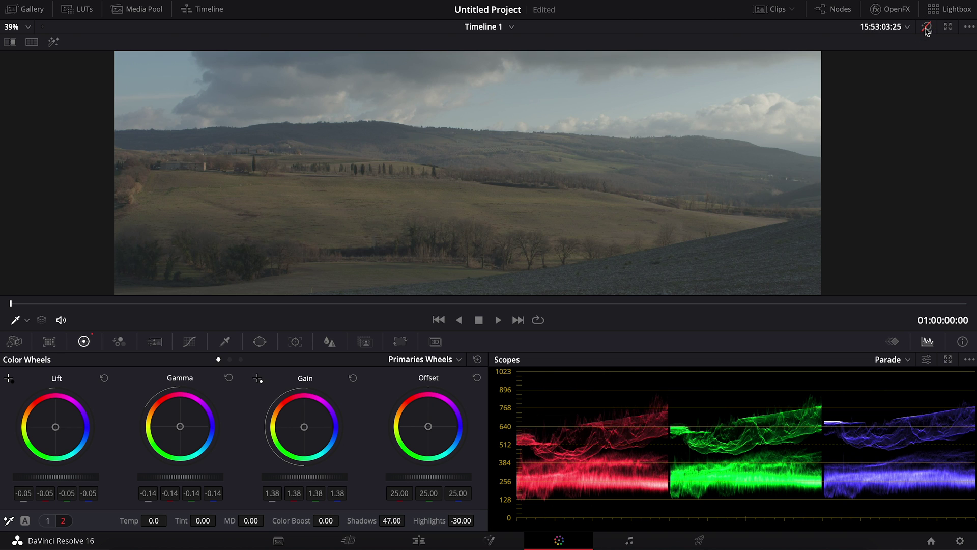
click(927, 27)
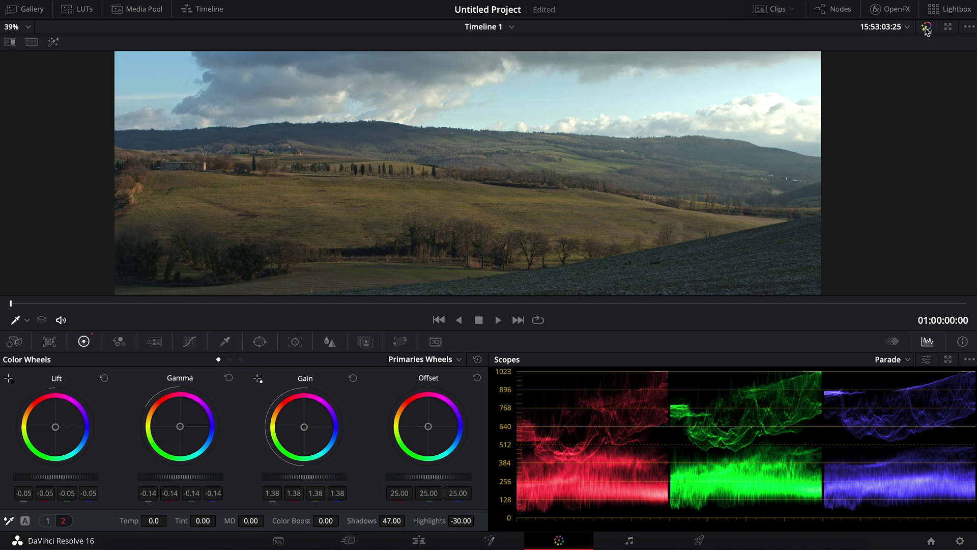
click(926, 27)
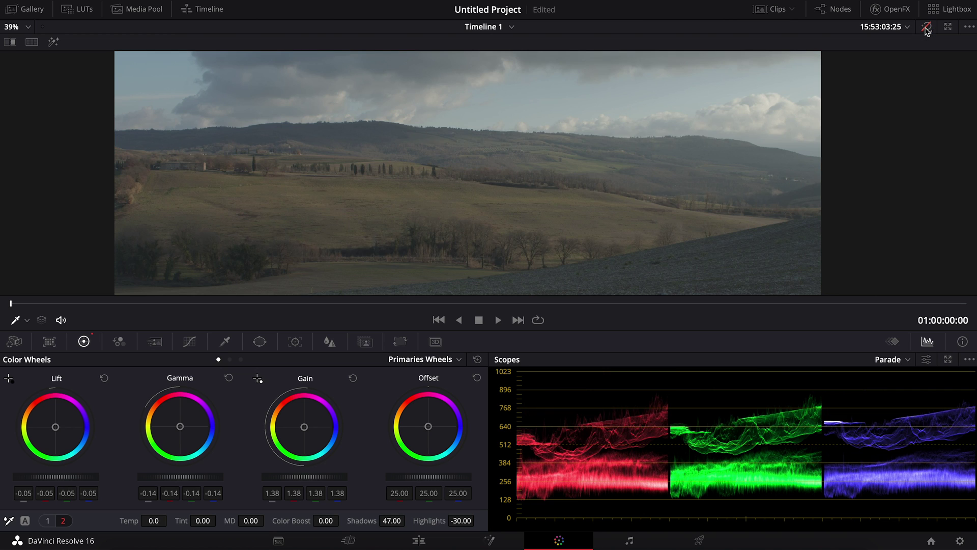
click(927, 27)
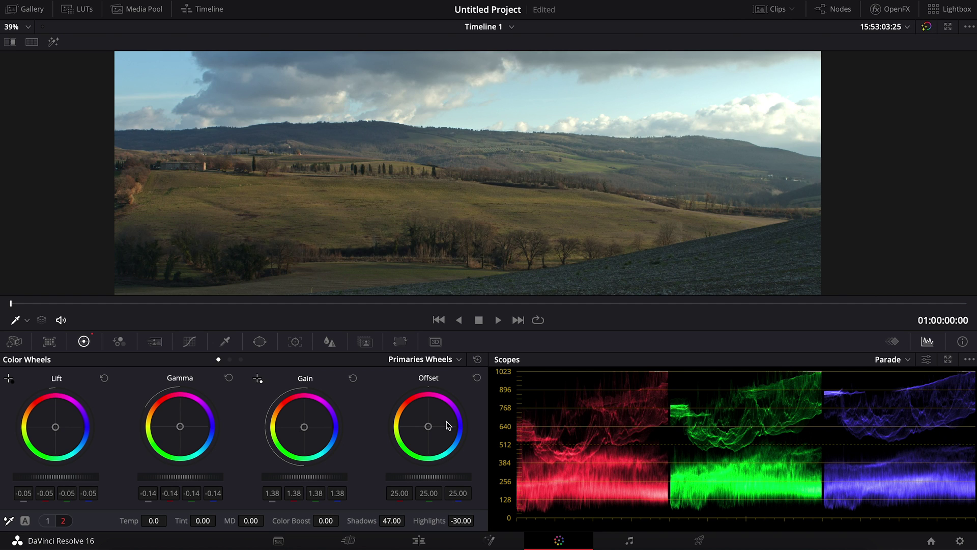
Set Midtone Detail to 20 and reset Color Boost to 0
click(255, 520)
drag(250, 525, 193, 523)
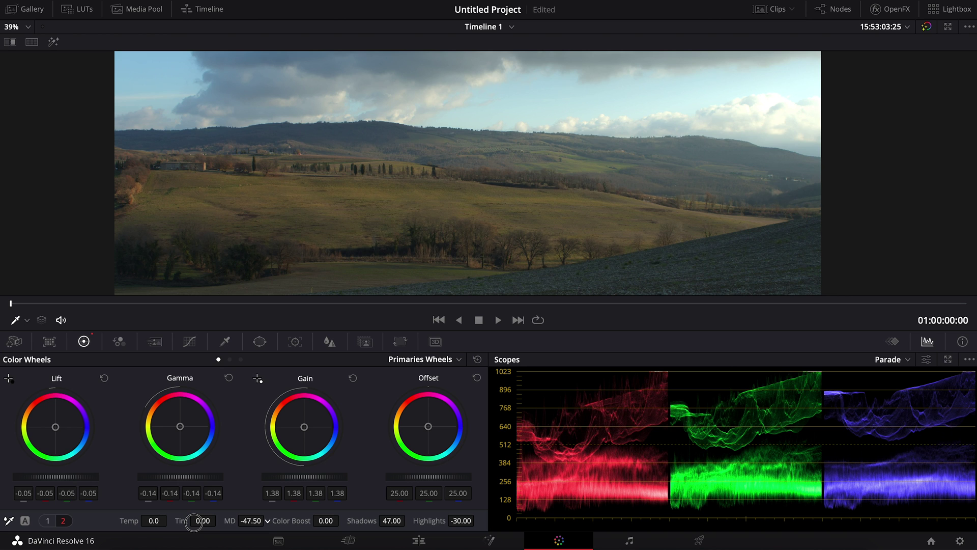
drag(193, 523, 314, 515)
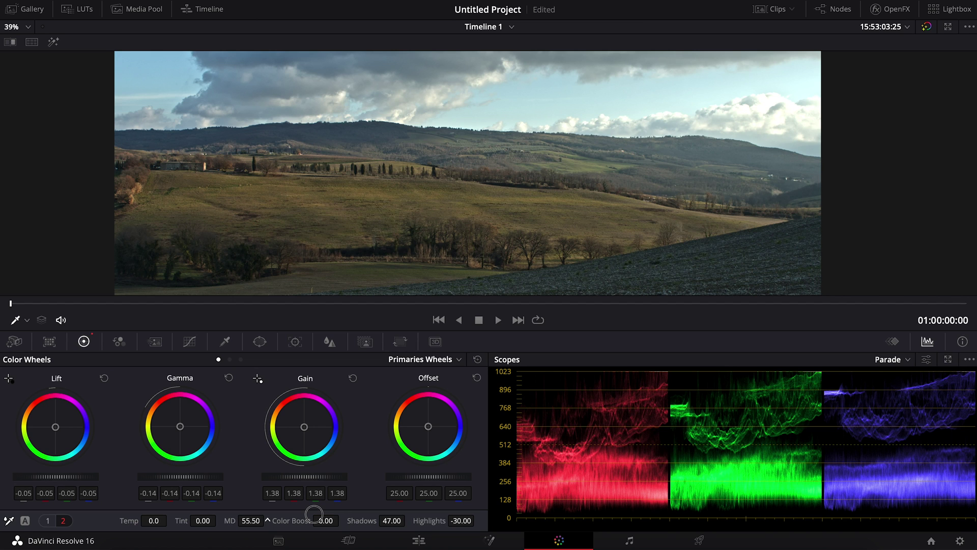
drag(314, 514, 360, 515)
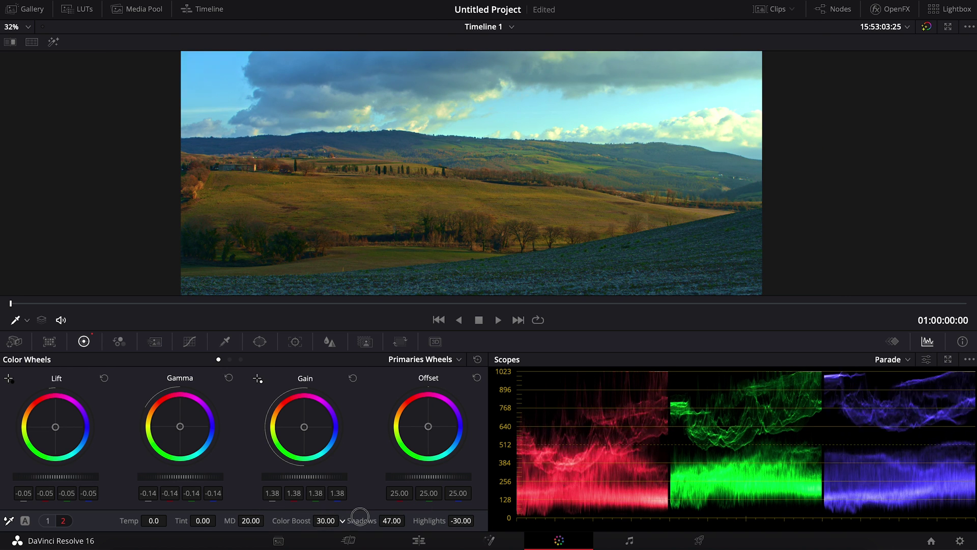
drag(333, 520, 325, 521)
double_click(305, 520)
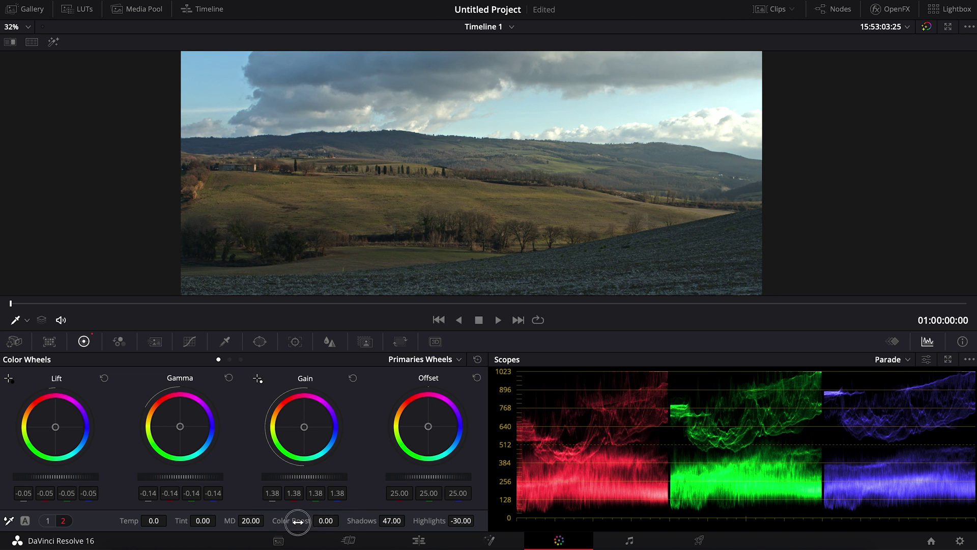
scroll(310, 179, up, 2)
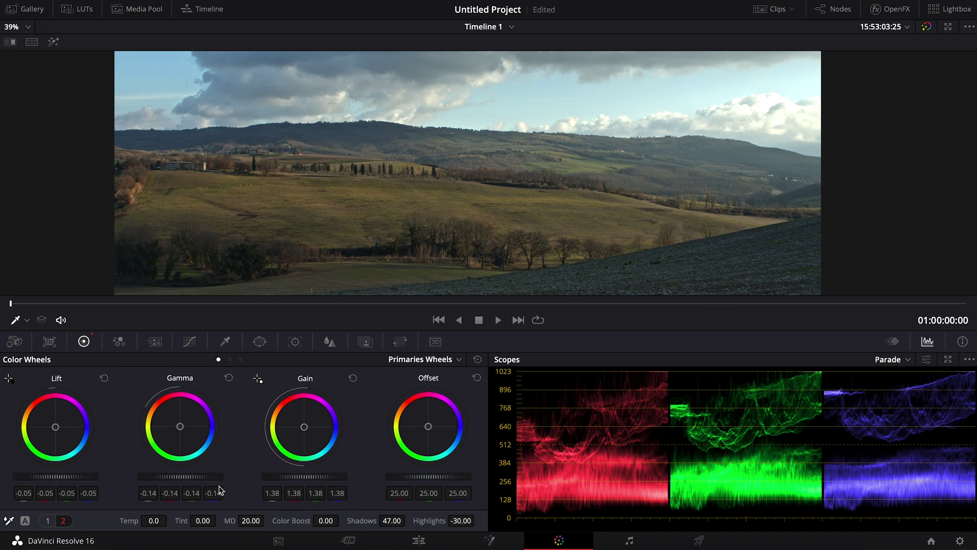
Push Gamma to -0.18 and Gain to 1.45, nudging the log Highlight to -0.15
drag(183, 480, 181, 480)
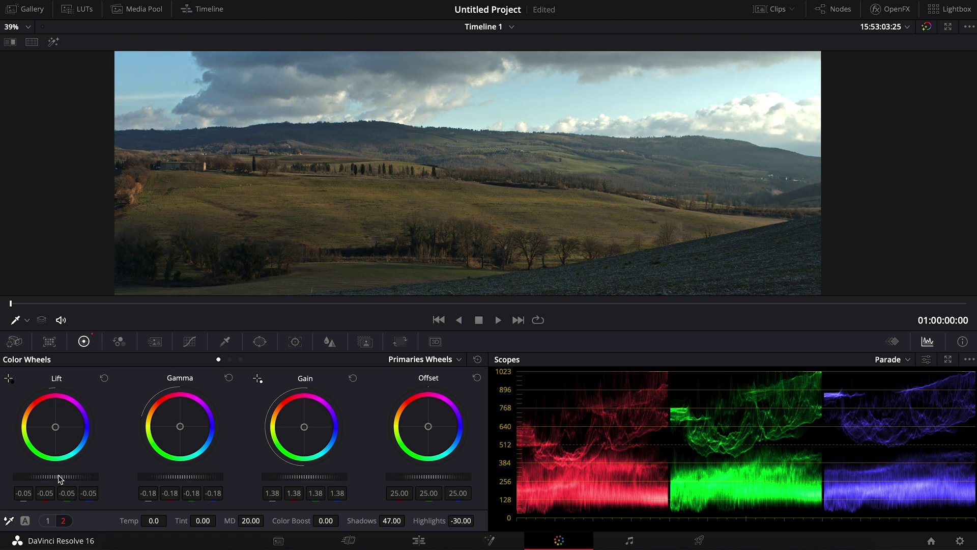
click(241, 360)
drag(56, 480, 57, 480)
drag(300, 480, 302, 480)
click(219, 359)
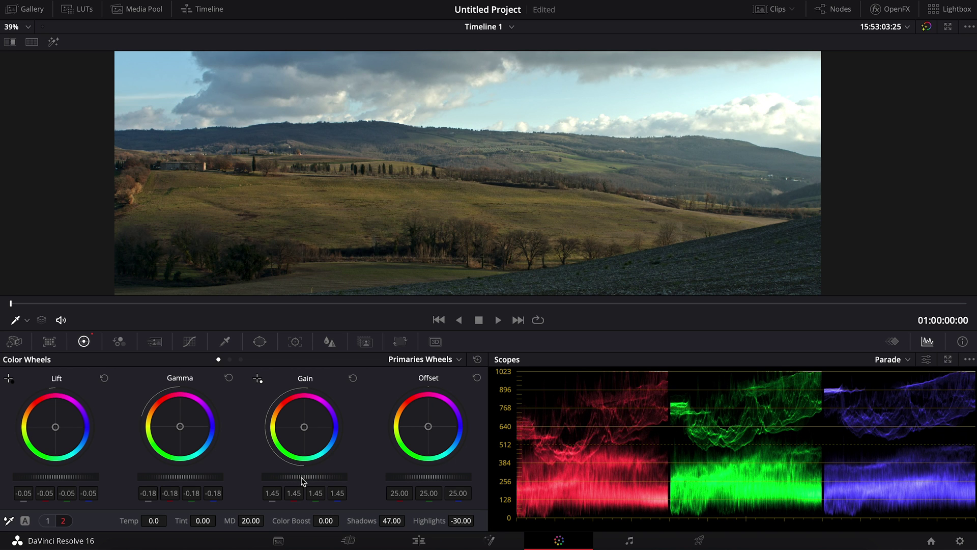
scroll(311, 194, down, 5)
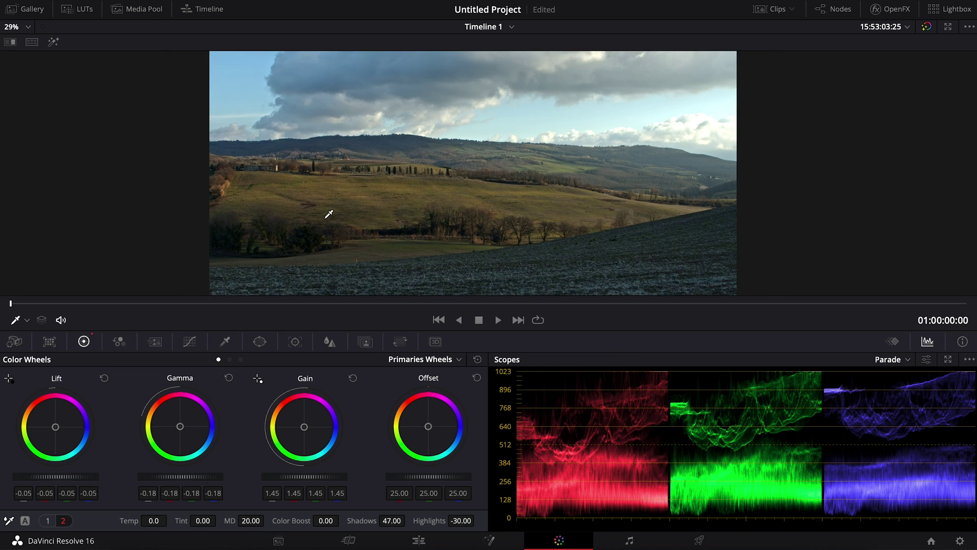
scroll(328, 213, up, 1)
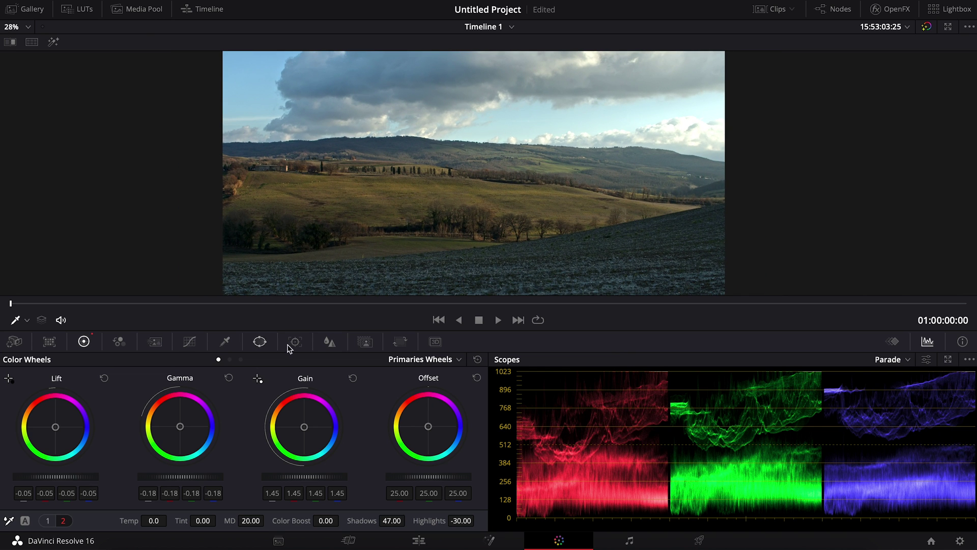
click(330, 344)
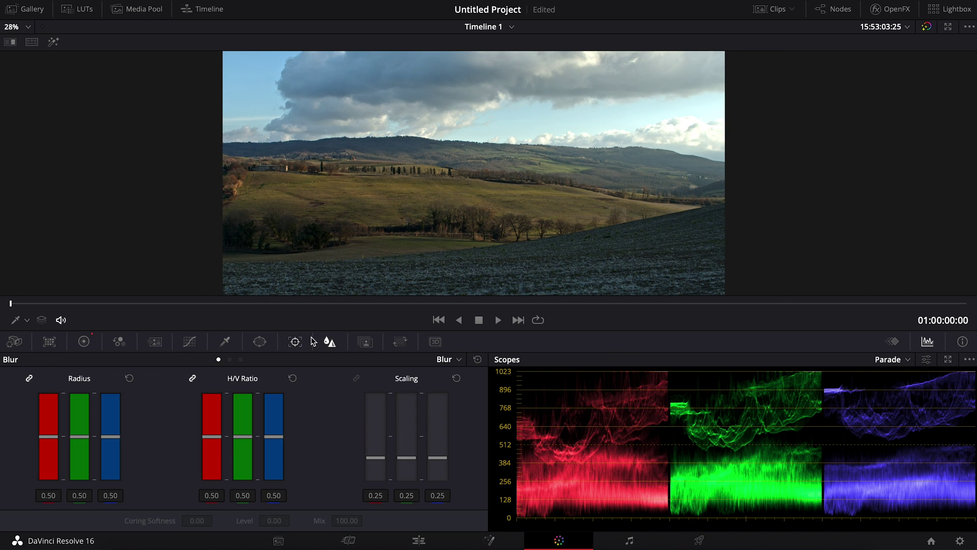
Lower the blur radius to 0.48 on all channels and compare against the ungraded original
scroll(438, 153, up, 4)
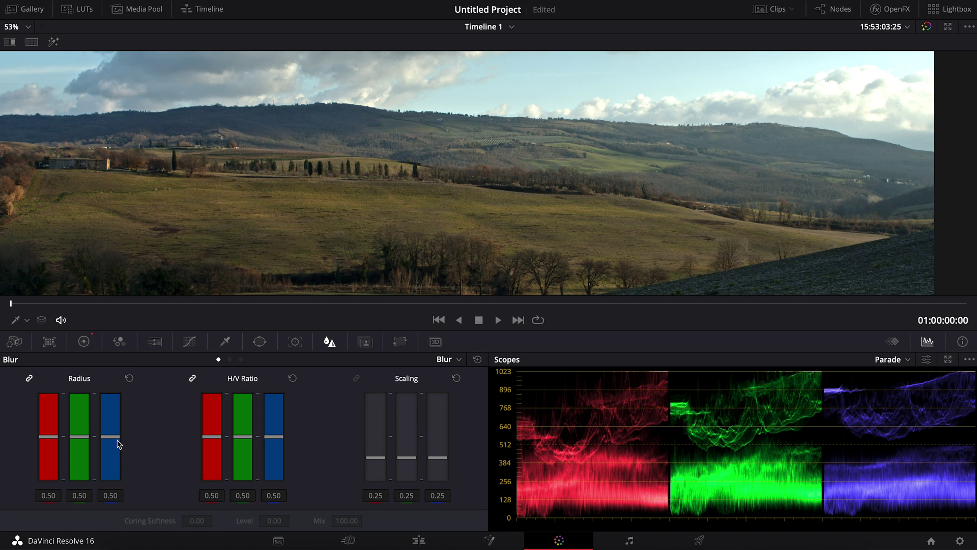
drag(113, 441, 113, 440)
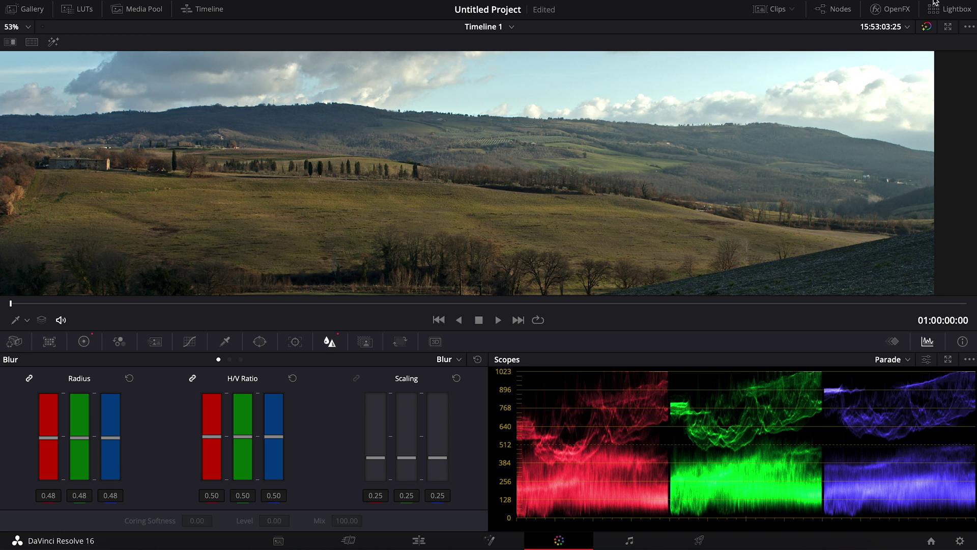
click(927, 27)
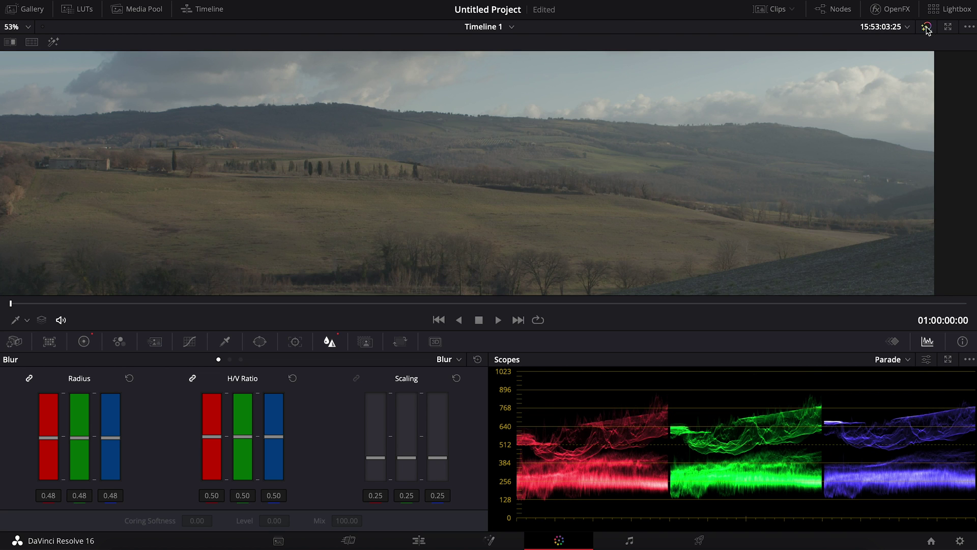
click(926, 28)
scroll(519, 154, down, 3)
scroll(512, 157, down, 1)
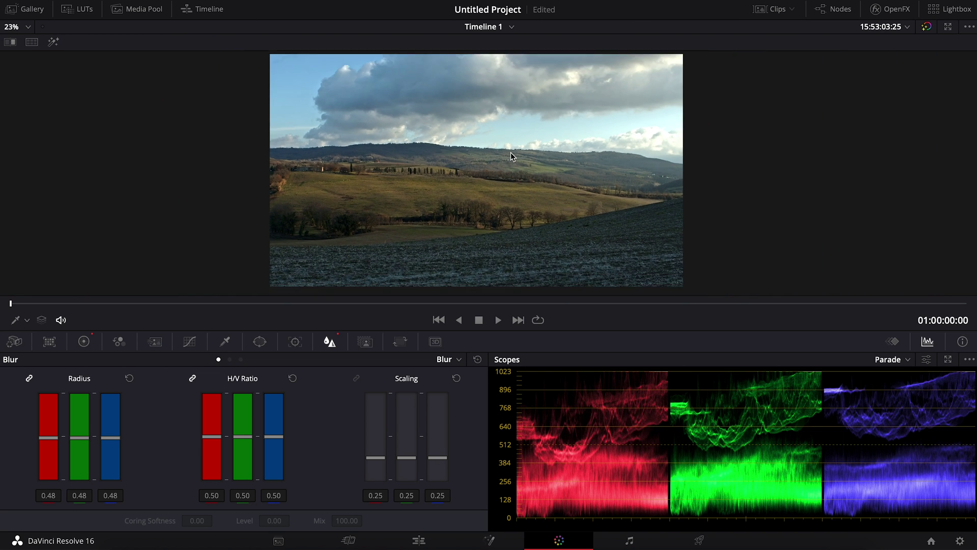
click(842, 10)
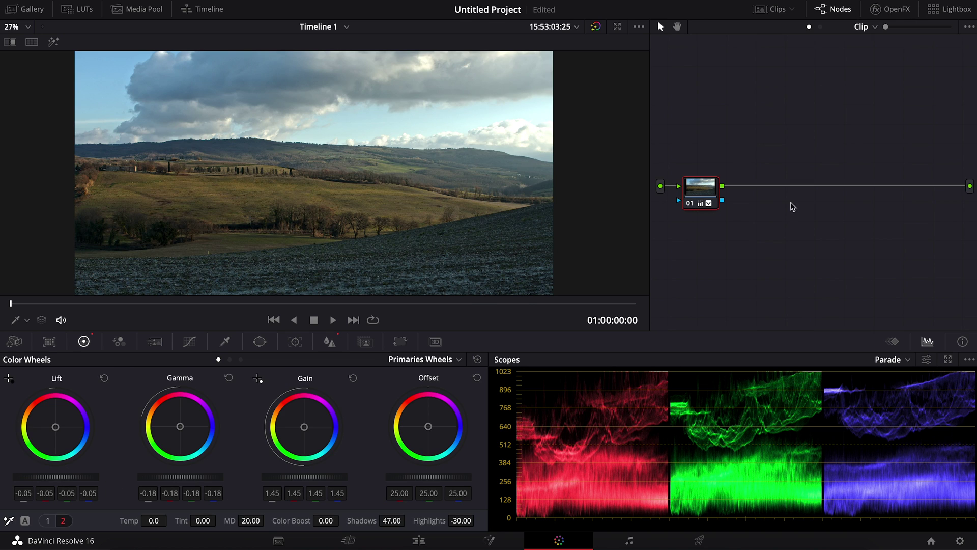
Add serial node 02 after node 01 and bring up its Hue vs Hue curve
mouse_move(710, 191)
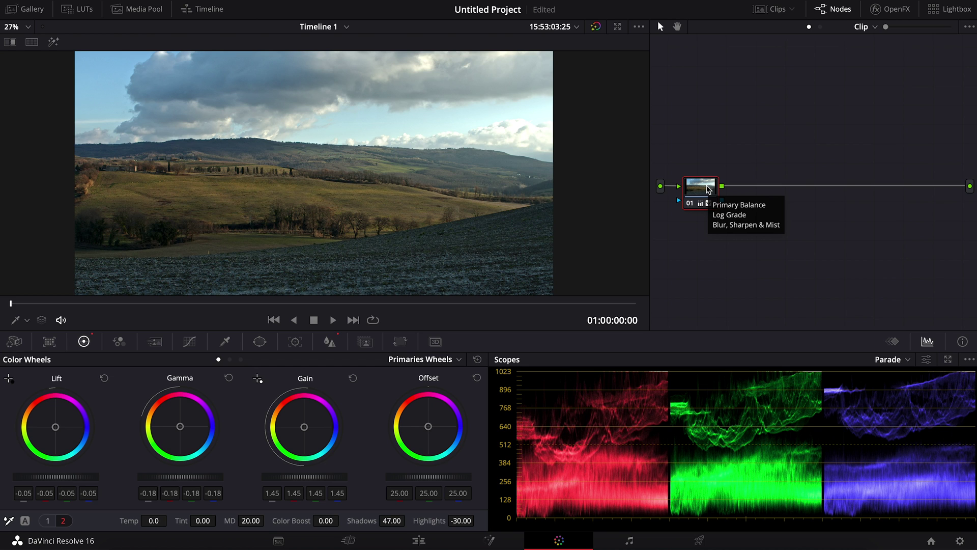
right_click(707, 189)
mouse_move(762, 248)
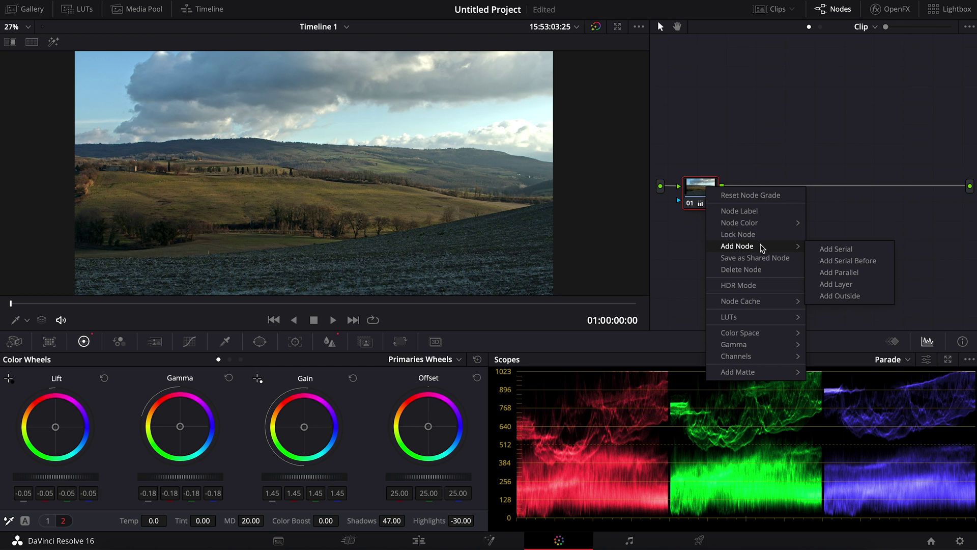
click(836, 249)
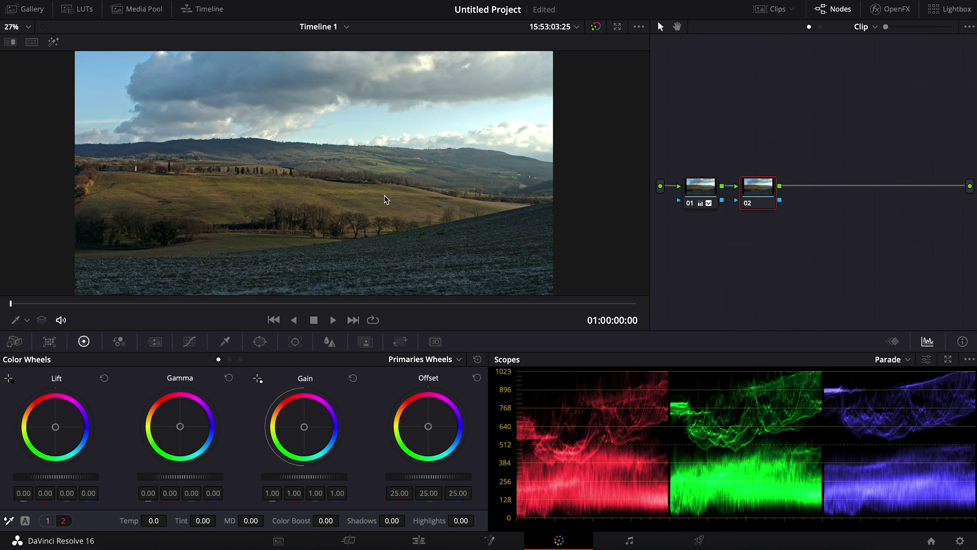
click(190, 342)
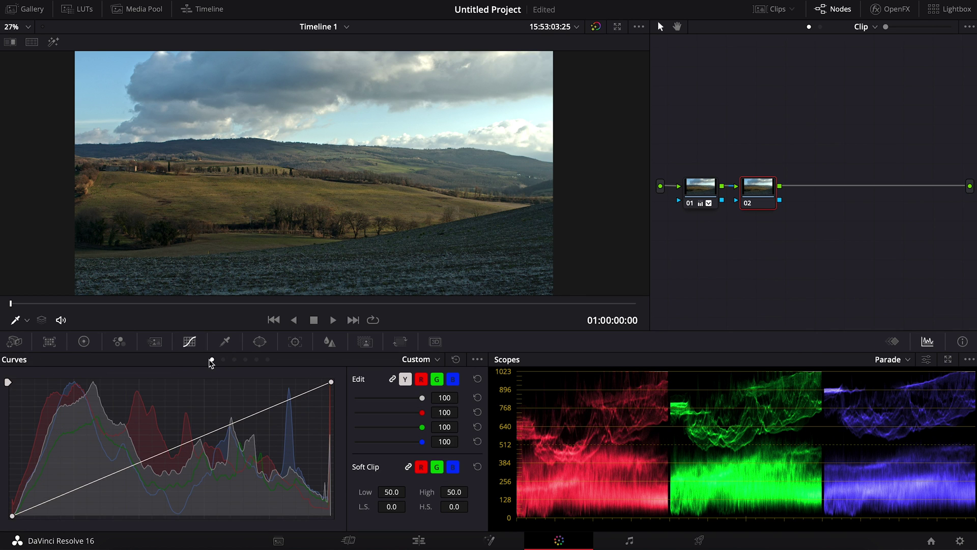
click(223, 359)
Add preset hue points on the Hue vs Hue curve and slightly shift three hue ranges, including cyan
click(49, 520)
click(83, 520)
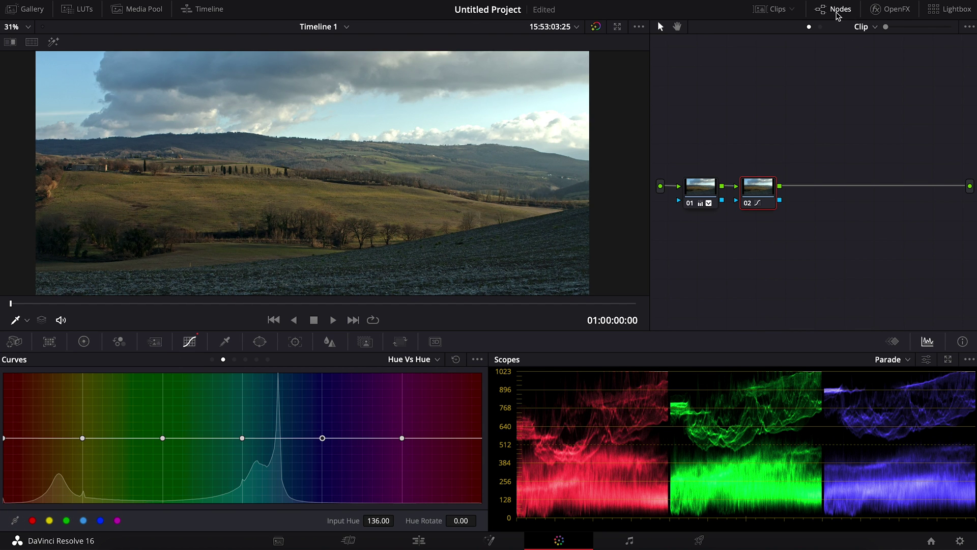
click(837, 10)
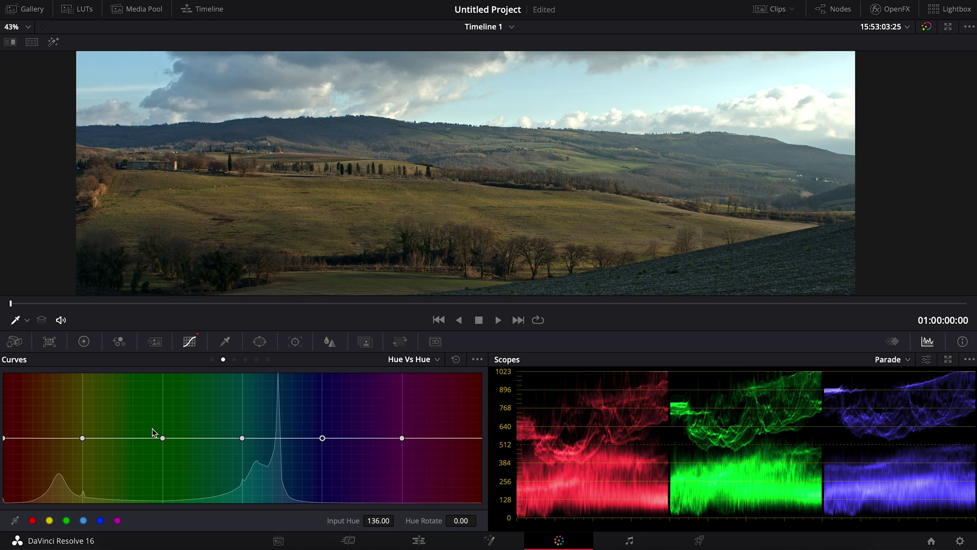
drag(82, 438, 85, 435)
drag(162, 438, 163, 435)
scroll(301, 93, up, 1)
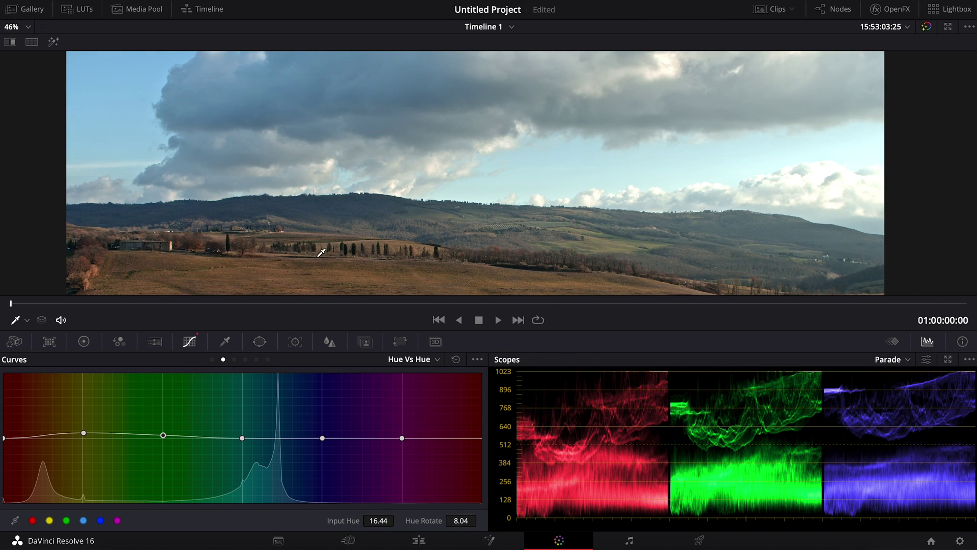
drag(242, 437, 244, 441)
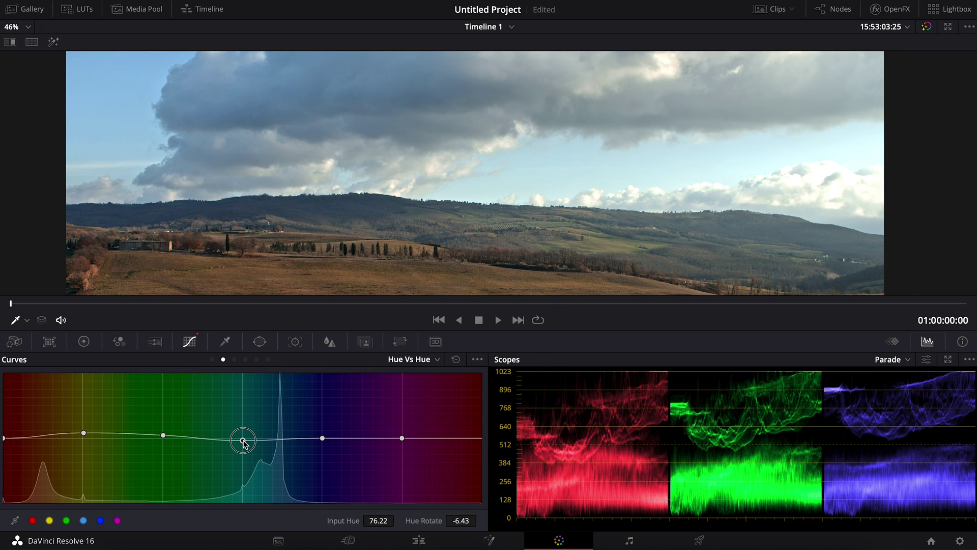
Raise saturation of the cyan and blue sky hues on the Hue vs Sat curve
click(234, 360)
click(83, 520)
click(100, 521)
drag(242, 438, 243, 432)
drag(322, 438, 322, 432)
scroll(337, 236, down, 3)
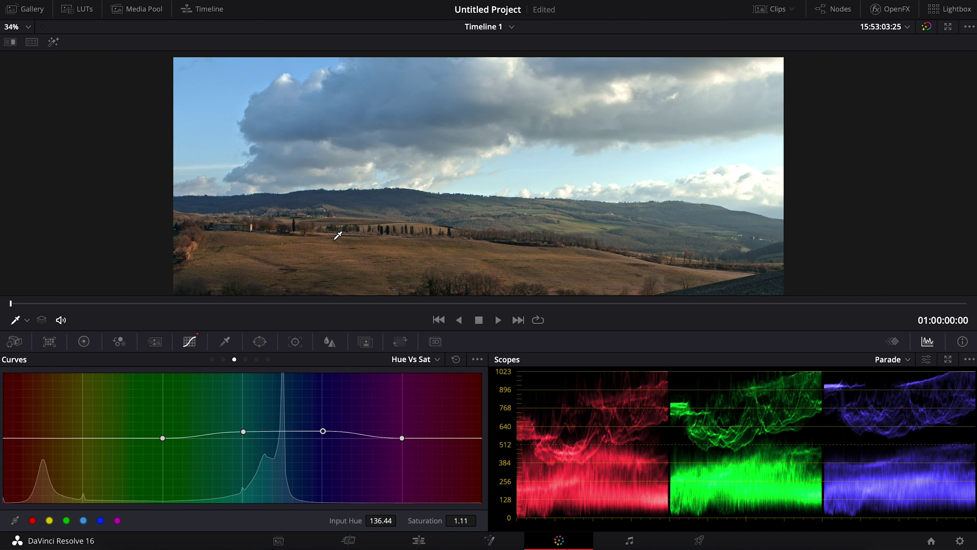
click(257, 360)
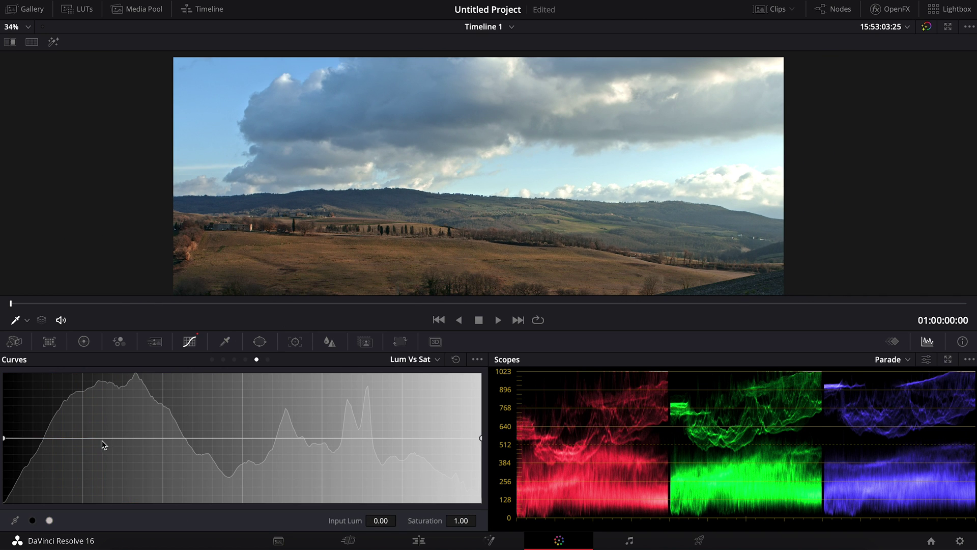
On the Lum vs Sat curve, boost saturation in the darker midtones and fully desaturate the deepest shadows
scroll(500, 95, down, 4)
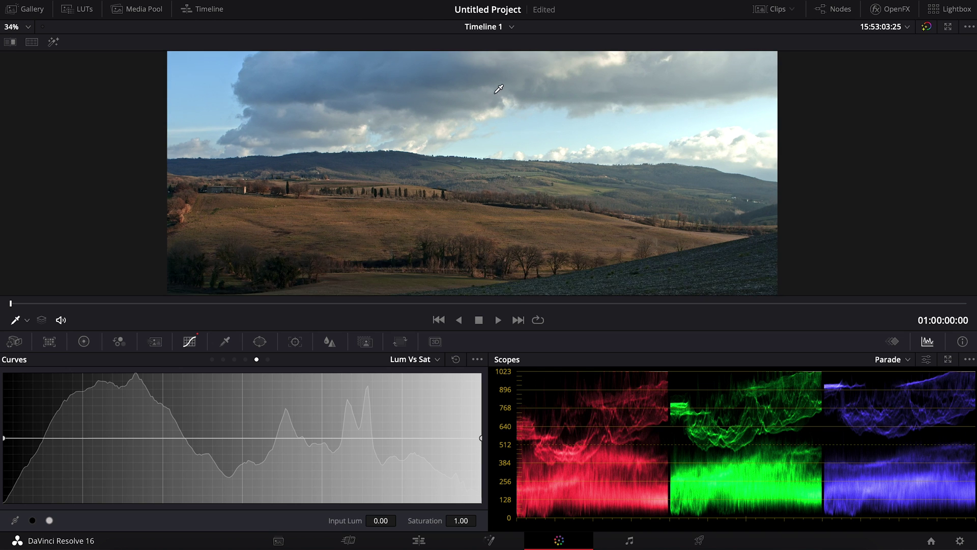
mouse_move(484, 100)
mouse_down()
mouse_move(563, 117)
mouse_move(494, 92)
mouse_up()
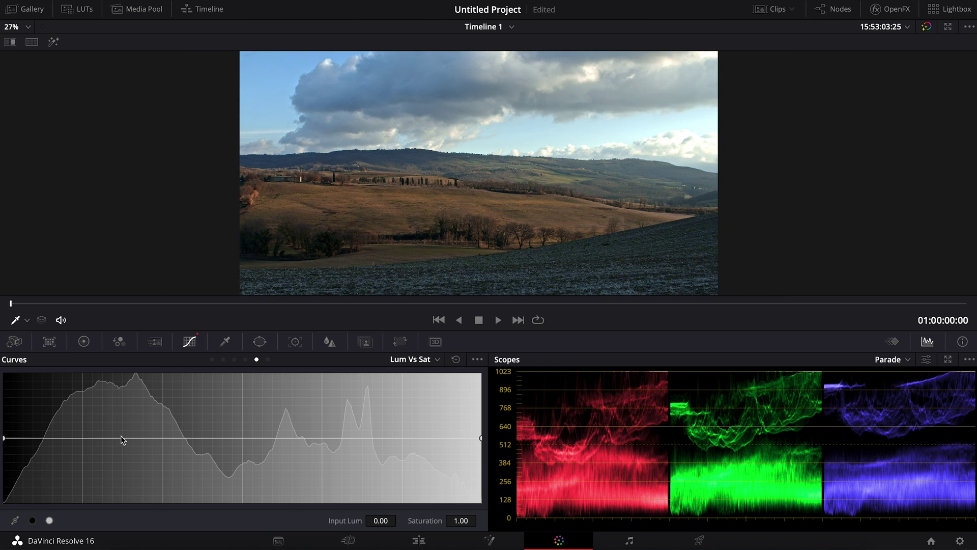
drag(126, 439, 132, 402)
drag(4, 439, 8, 531)
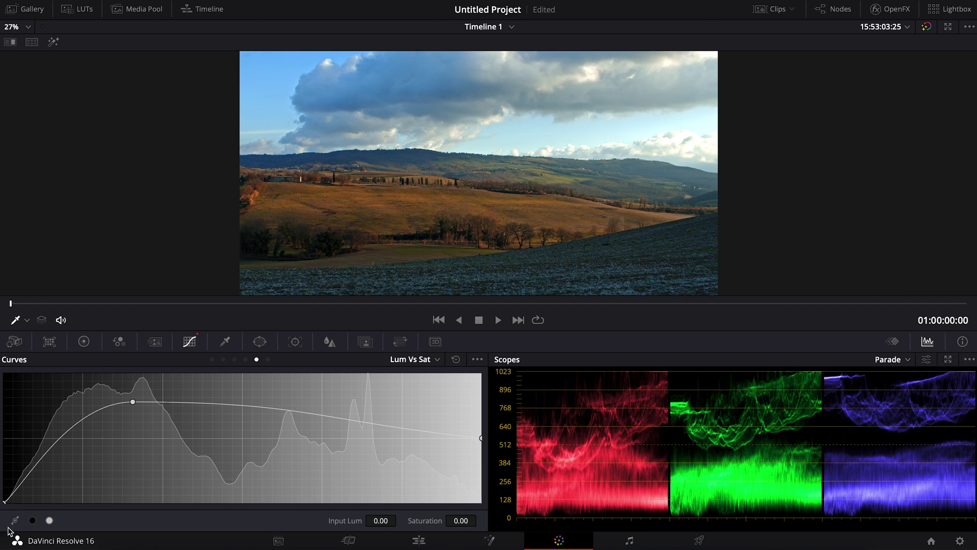
Lower highlight saturation, hold the mids at 1.53 with an extra point, and show the node graph
scroll(292, 249, up, 5)
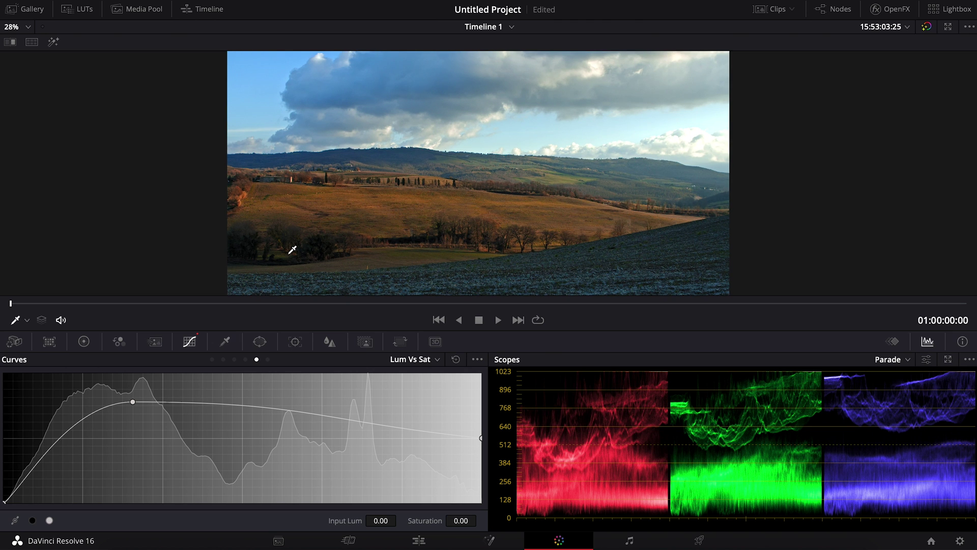
scroll(293, 250, up, 2)
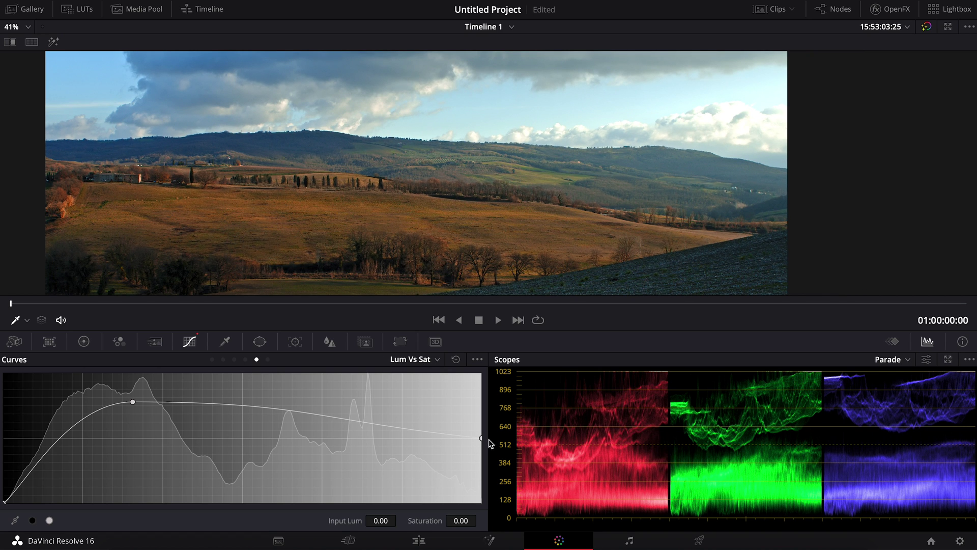
drag(481, 438, 482, 466)
drag(268, 410, 268, 404)
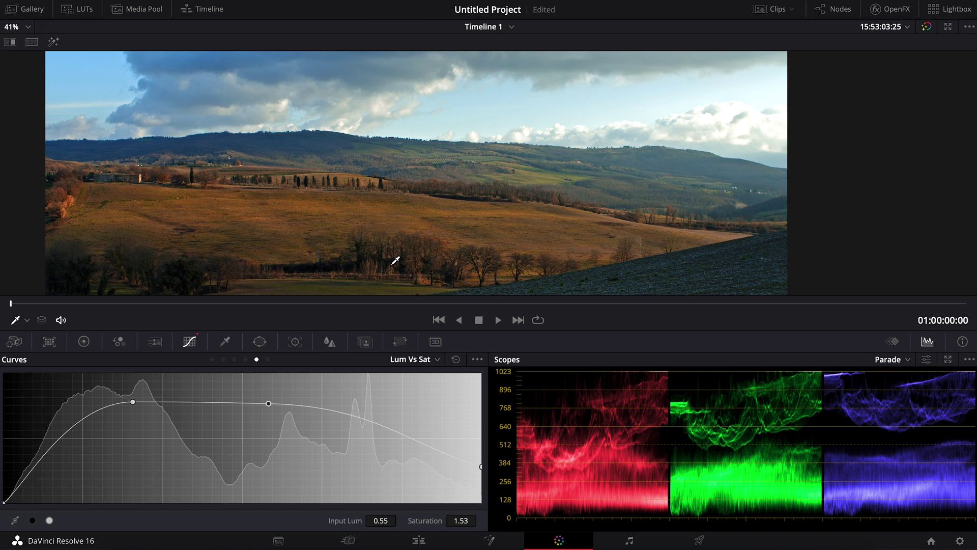
scroll(419, 203, down, 3)
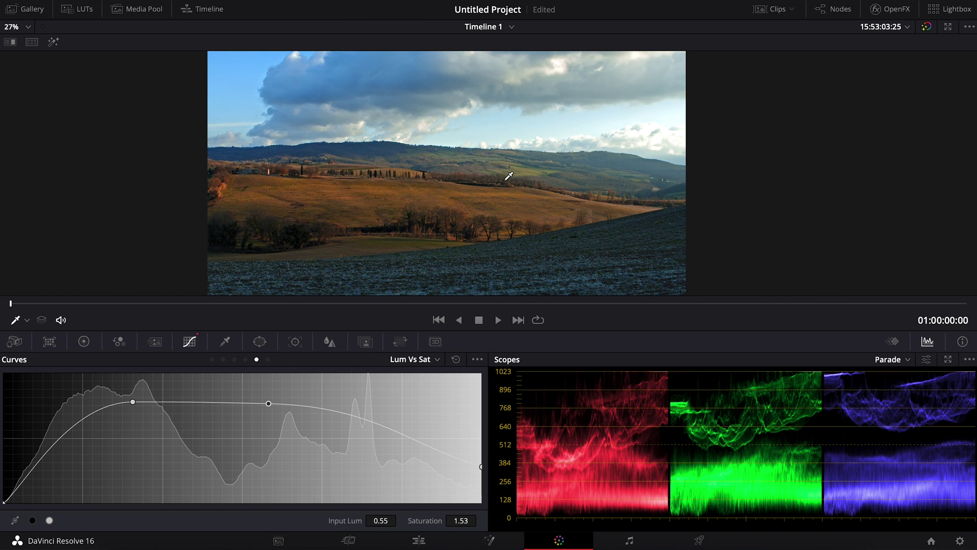
click(835, 9)
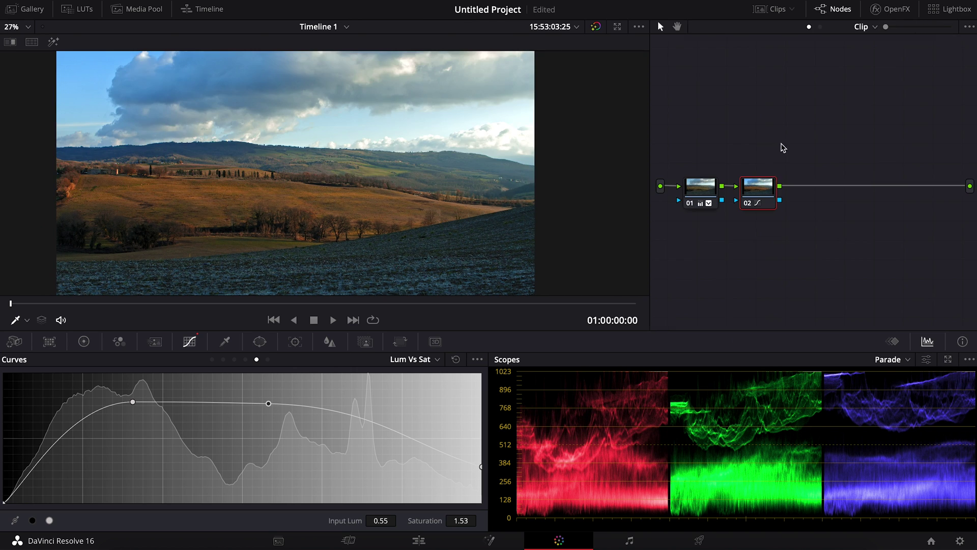
Toggle node 02 off and on to compare, then add layer node 04 alongside it
click(748, 203)
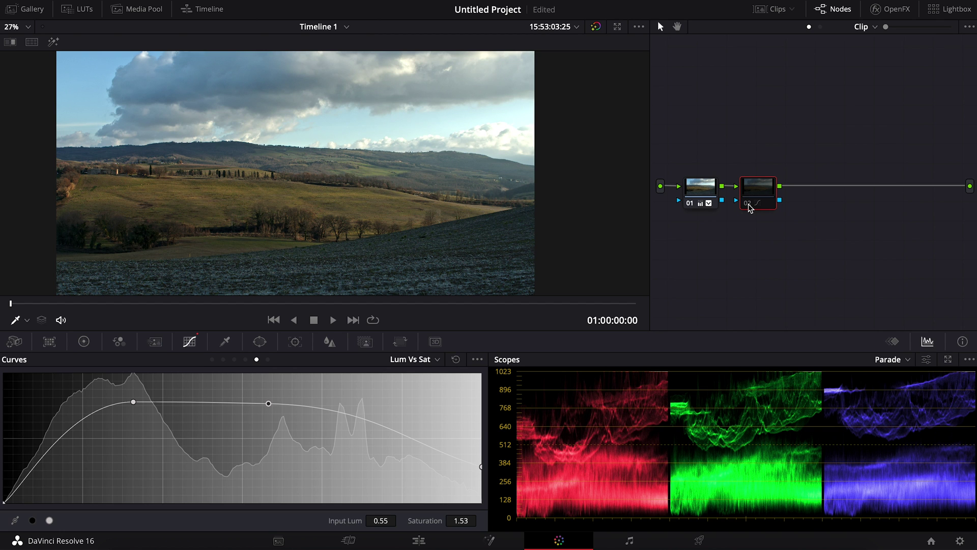
click(748, 203)
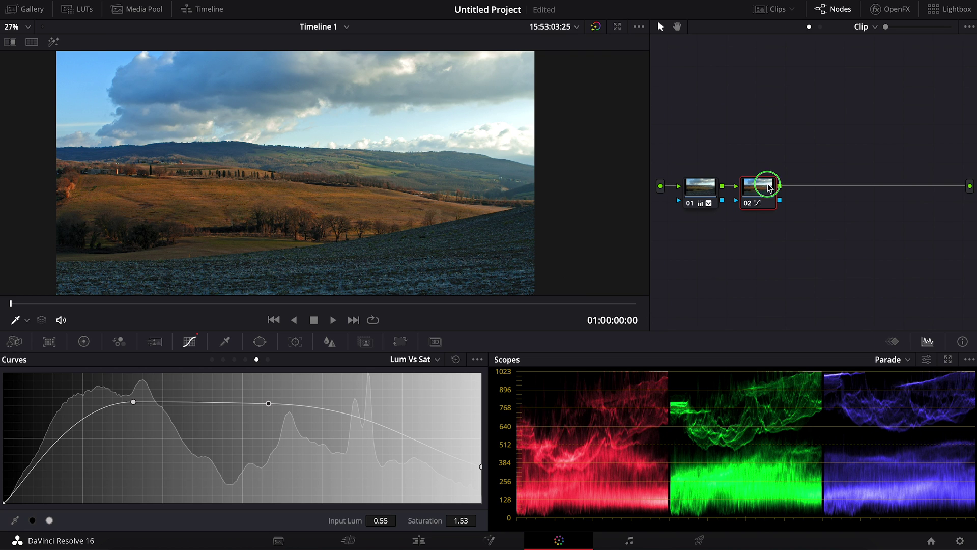
right_click(770, 187)
mouse_move(835, 244)
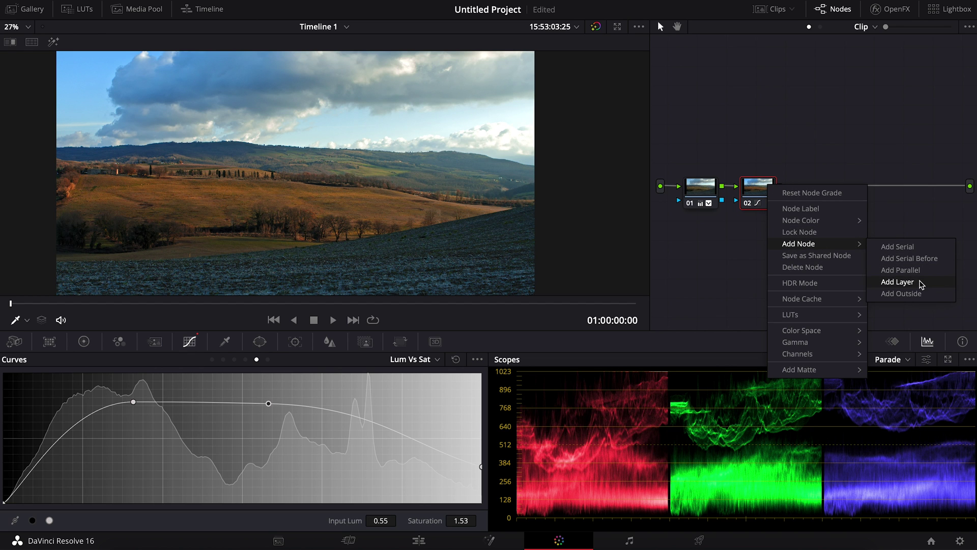
click(921, 283)
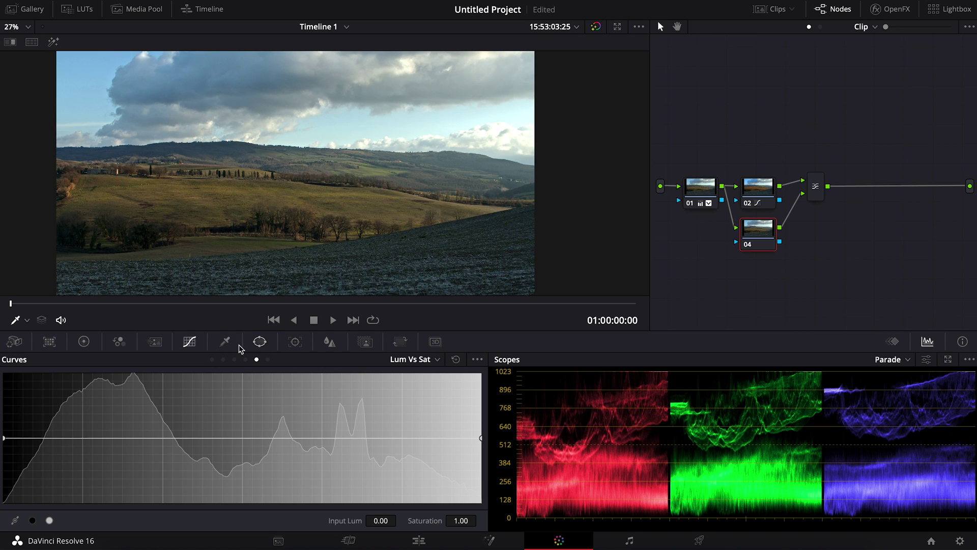
Add a gradient window to node 04, softened to 6.55, moved into the sky and rotated 2.63
click(260, 342)
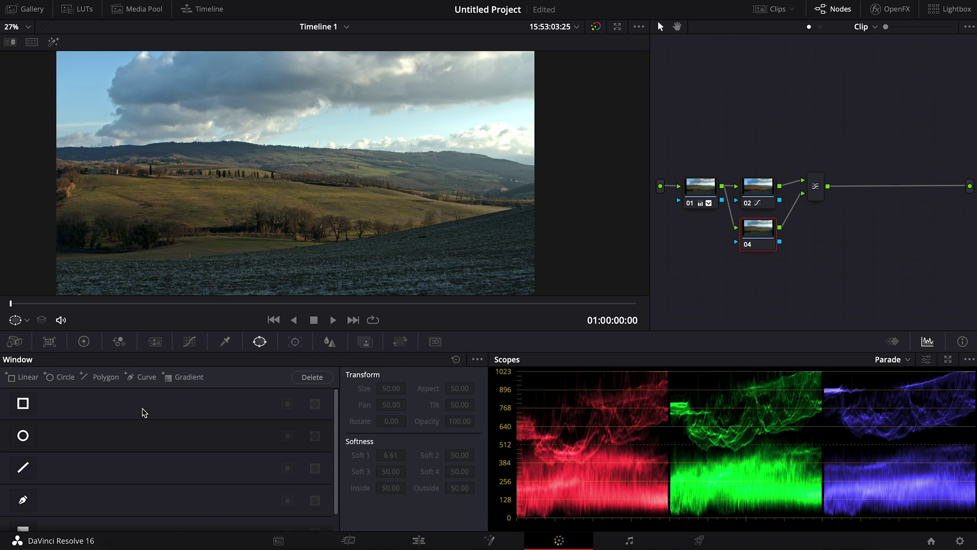
click(186, 379)
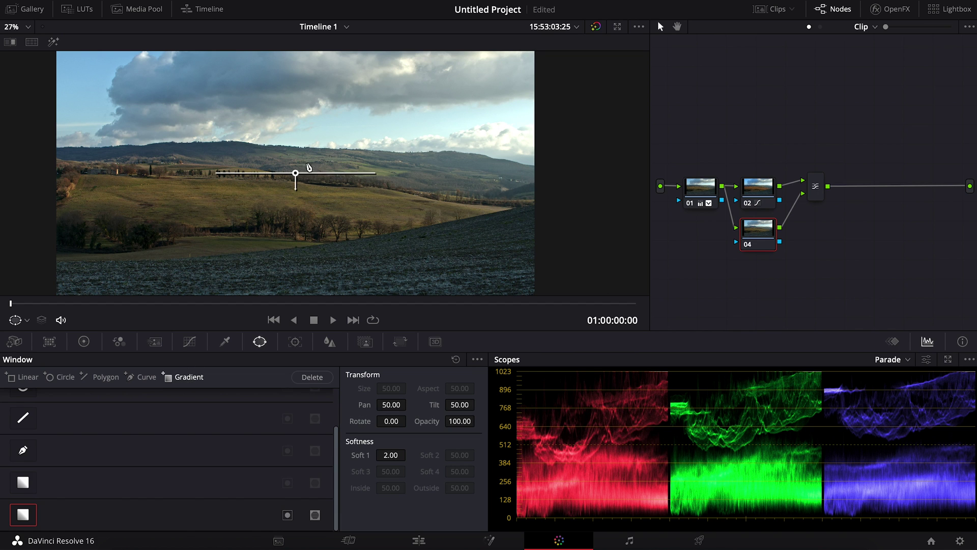
drag(299, 191, 294, 220)
drag(296, 173, 307, 119)
drag(377, 116, 379, 120)
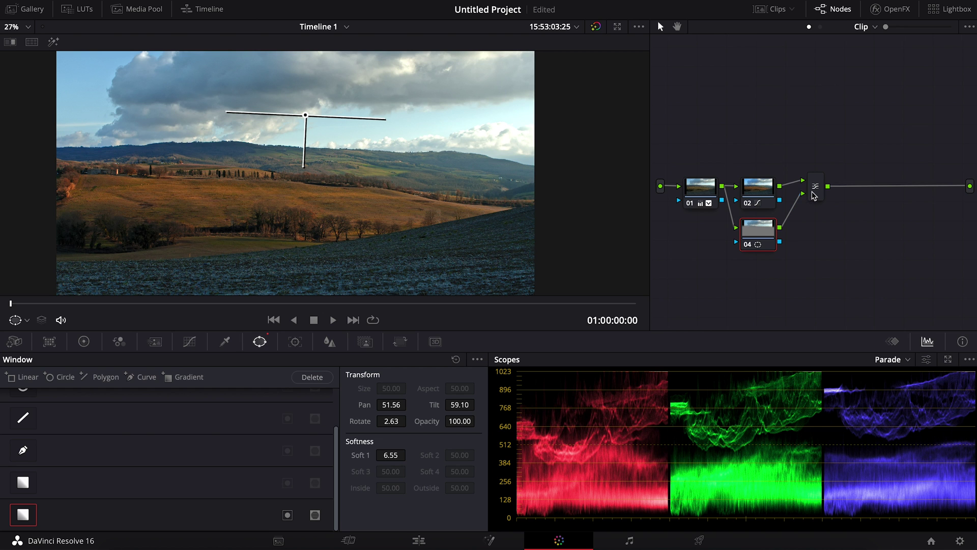
right_click(817, 190)
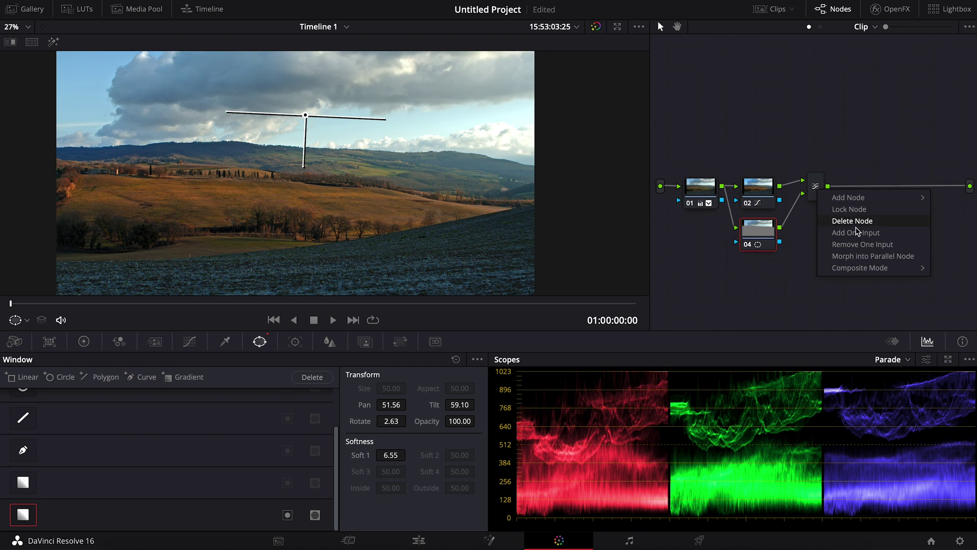
mouse_move(864, 271)
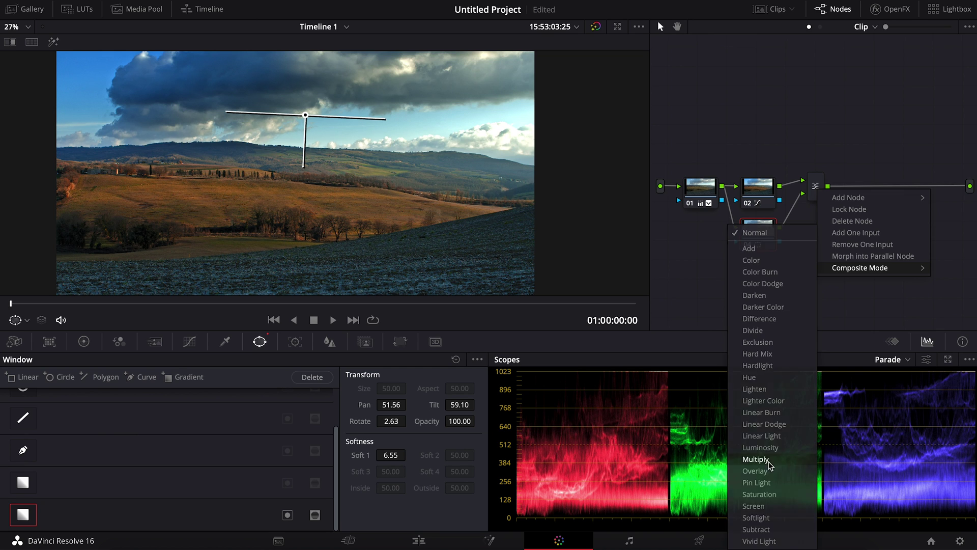
Blend the layer mixer in Multiply mode and set the gradient window's opacity to 60
click(763, 460)
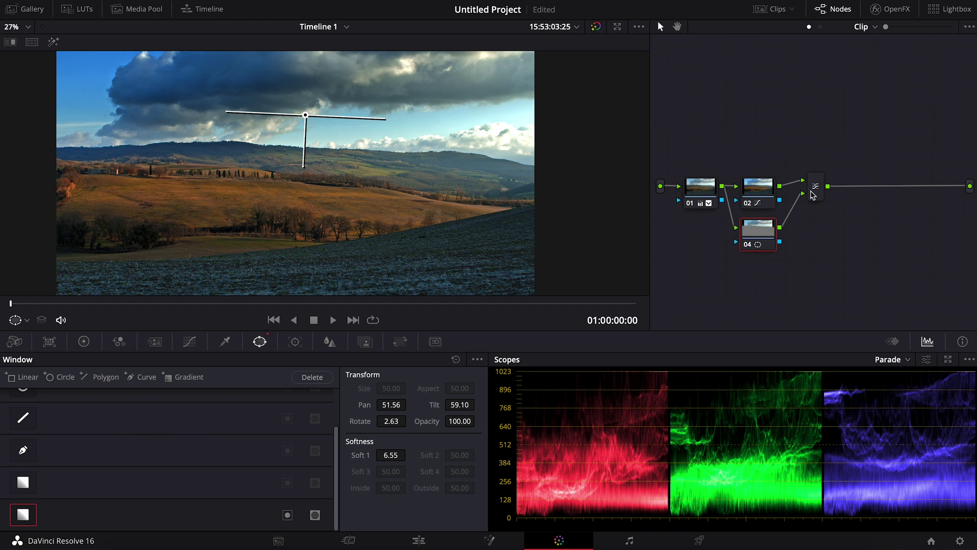
click(748, 245)
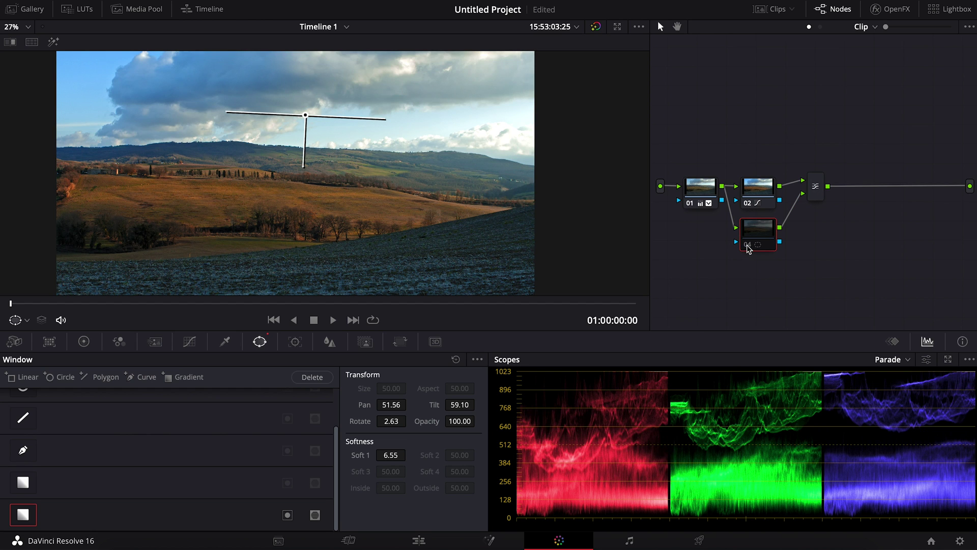
click(748, 246)
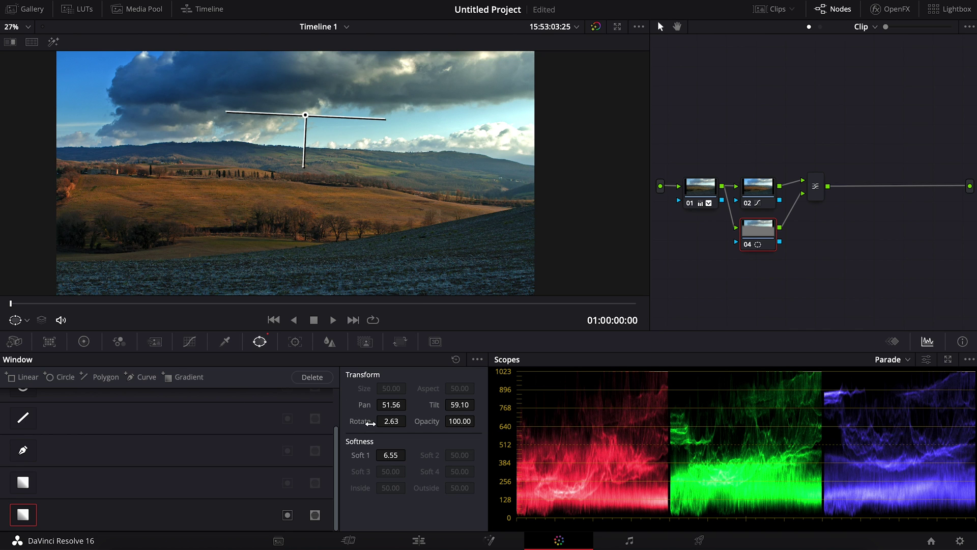
double_click(460, 421)
text(60)
key(Return)
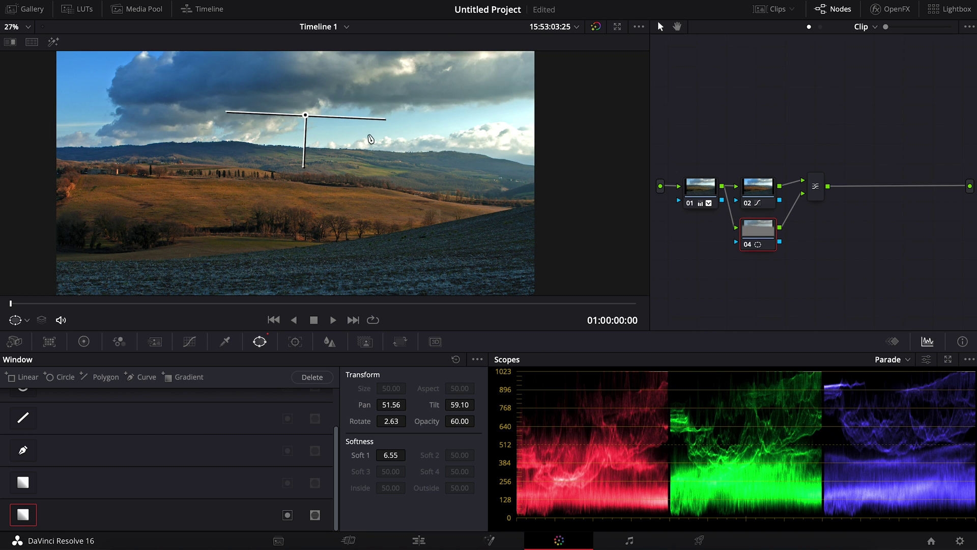
Jump to later frames, toggling node 04 to compare the darkened sky, then return to the start
click(175, 304)
click(509, 304)
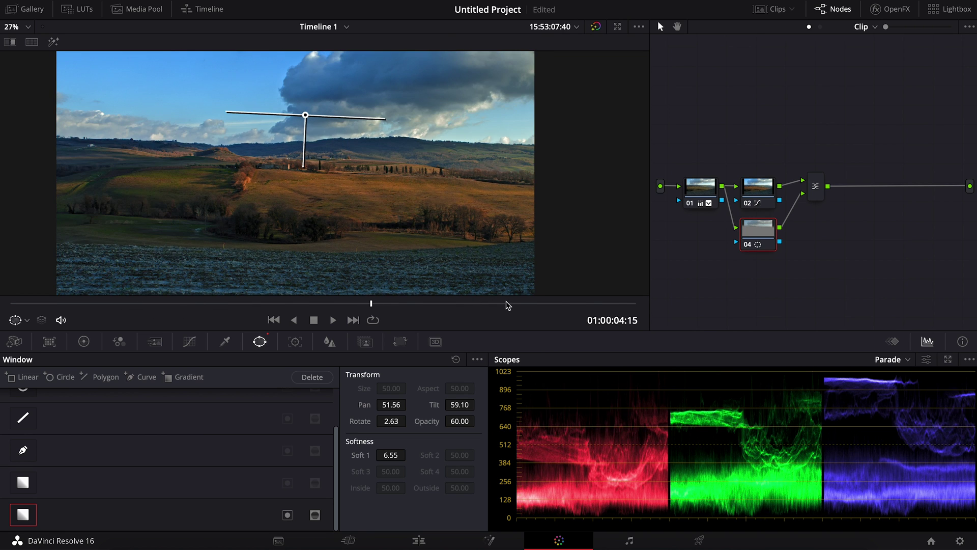
click(590, 304)
click(748, 246)
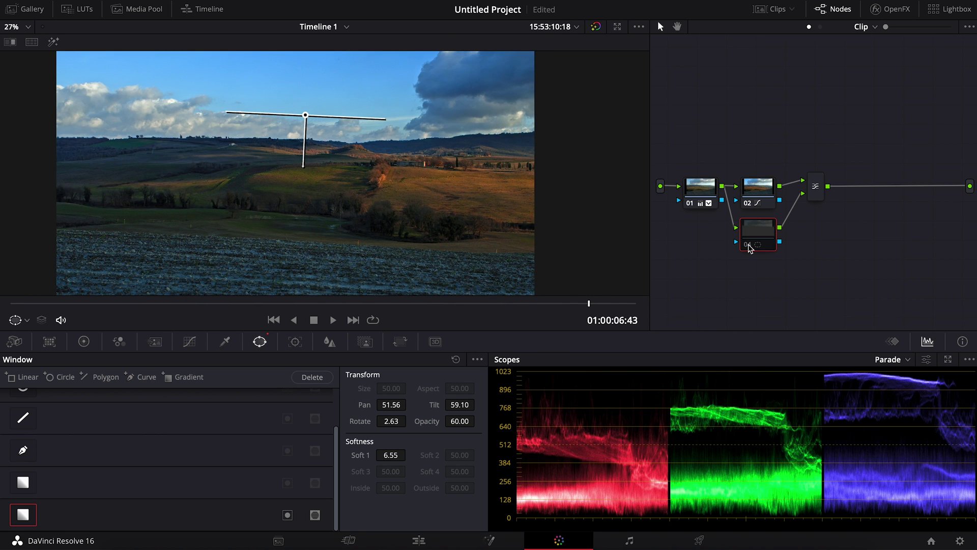
click(748, 246)
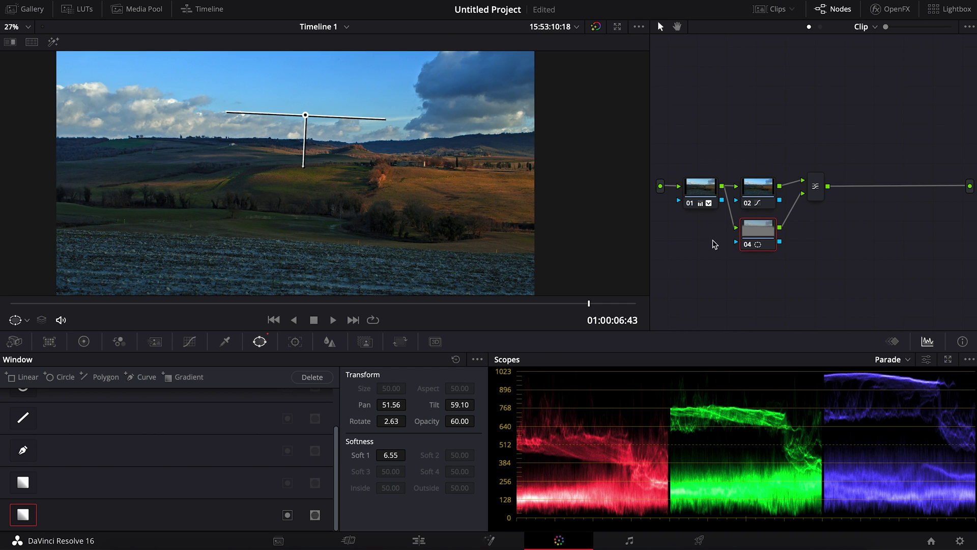
click(10, 304)
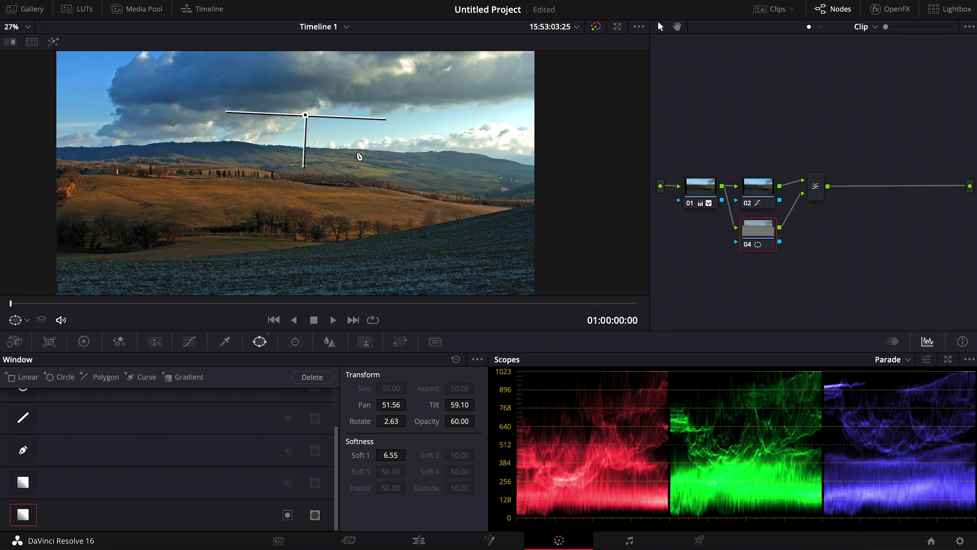
right_click(816, 190)
Add serial node 05 below the others and a layer node 07 beside it
mouse_move(848, 195)
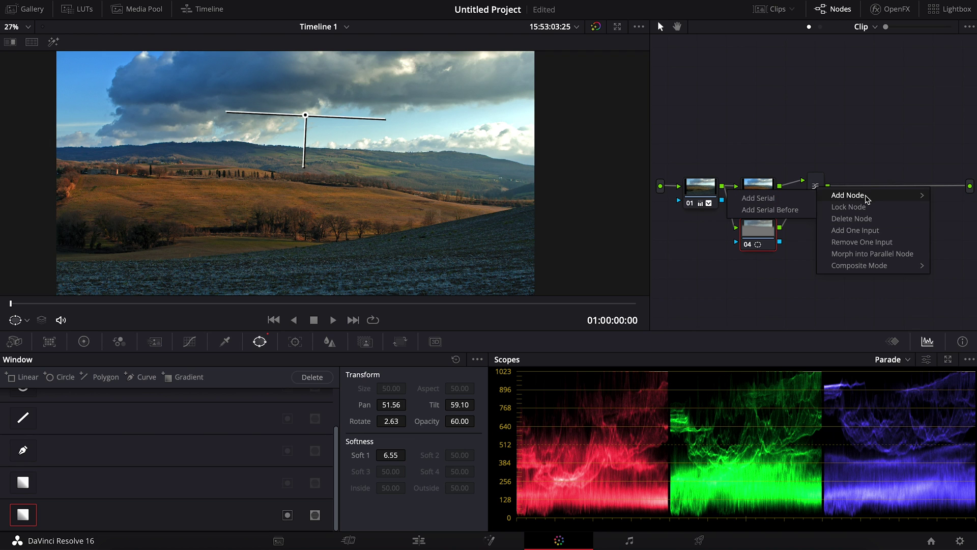
click(795, 199)
drag(872, 196, 822, 270)
right_click(822, 270)
mouse_move(860, 329)
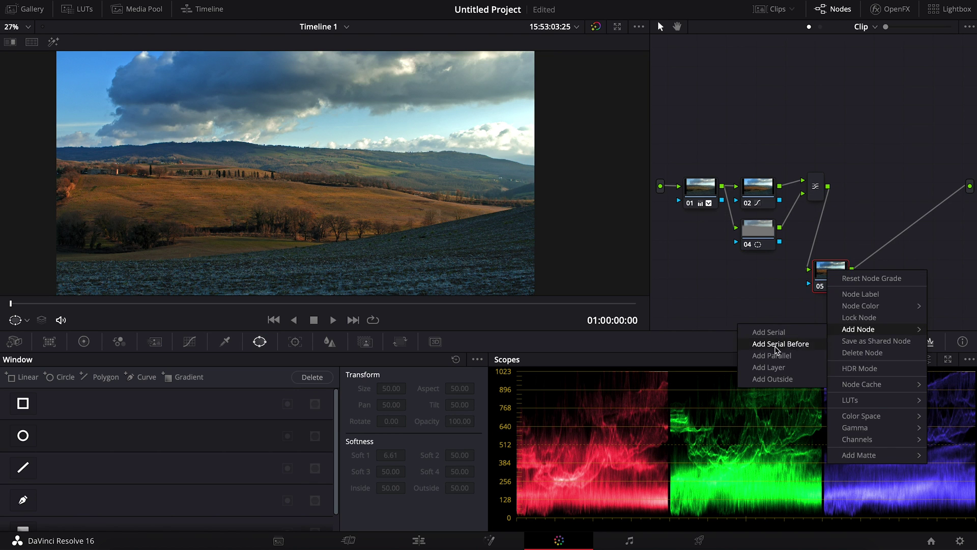
click(776, 371)
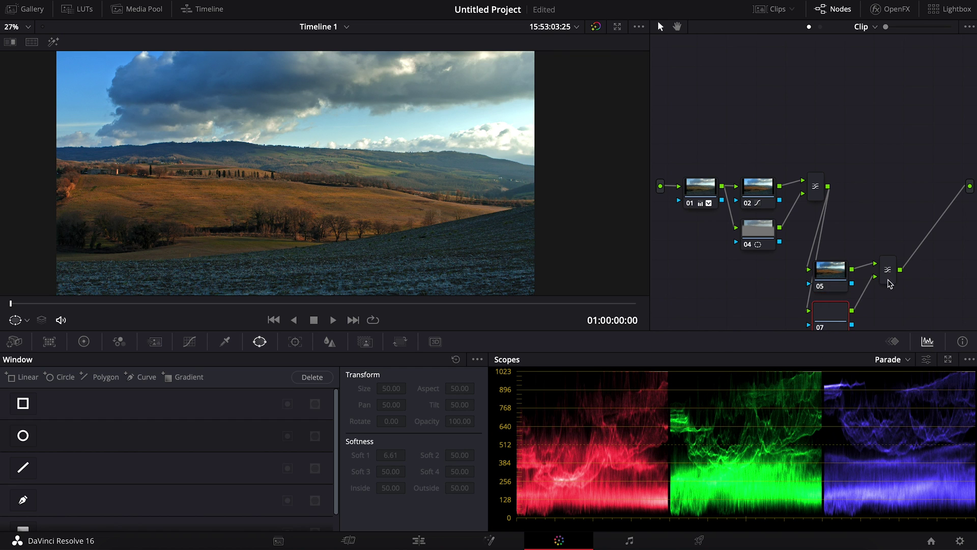
click(897, 259)
Set the second layer mixer to Linear Dodge and select node 07
right_click(898, 265)
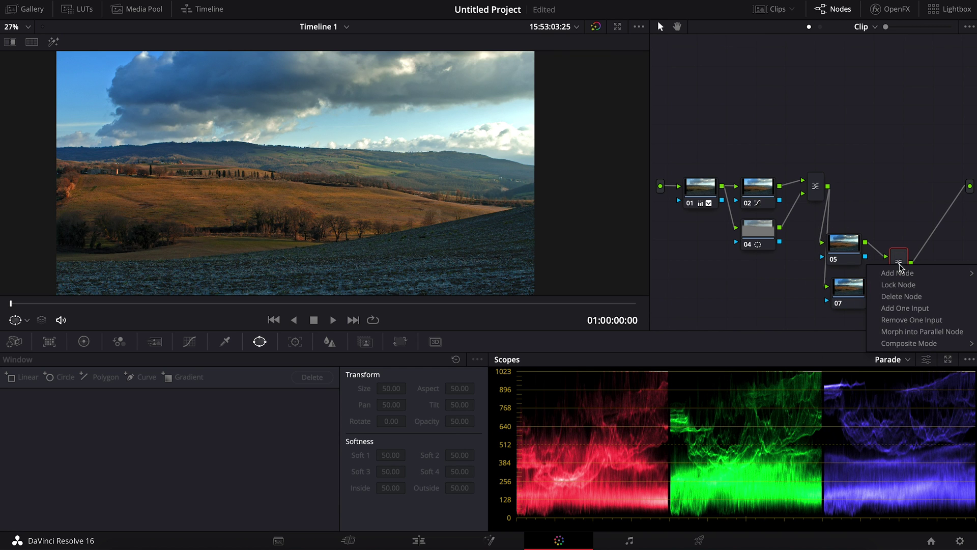
mouse_move(909, 343)
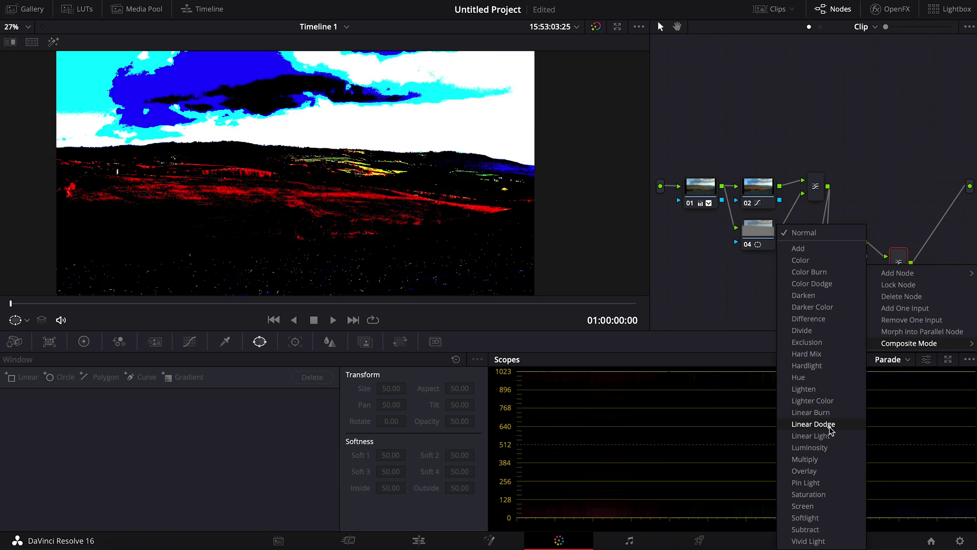
click(814, 424)
click(849, 289)
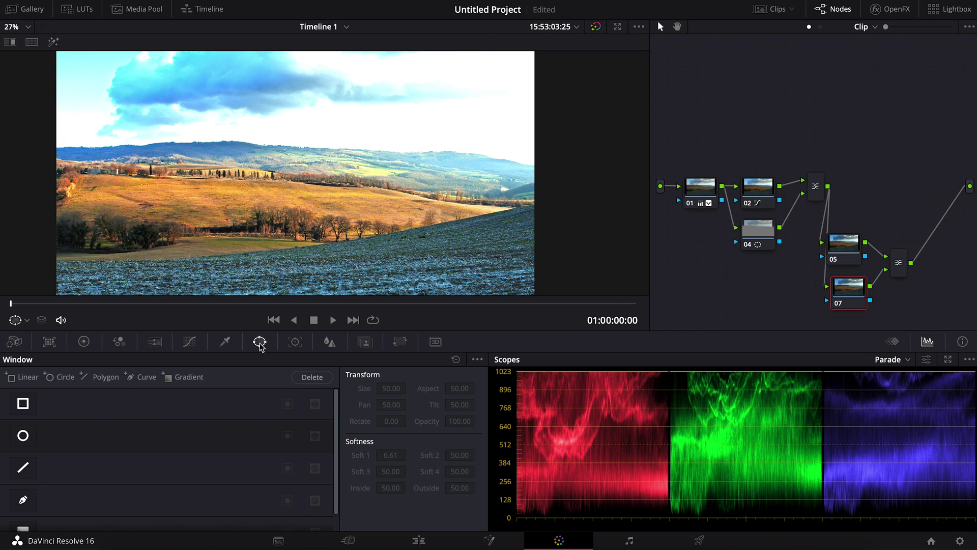
Add a linear window to node 07, shaped into a level horizontal band with a softened left edge
click(23, 404)
drag(397, 176, 629, 213)
scroll(338, 186, down, 5)
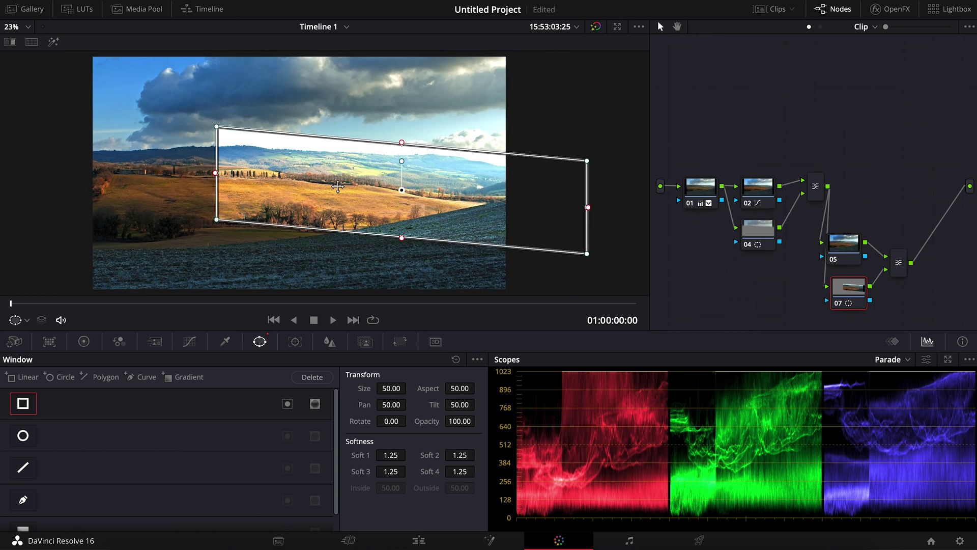
drag(380, 151, 375, 133)
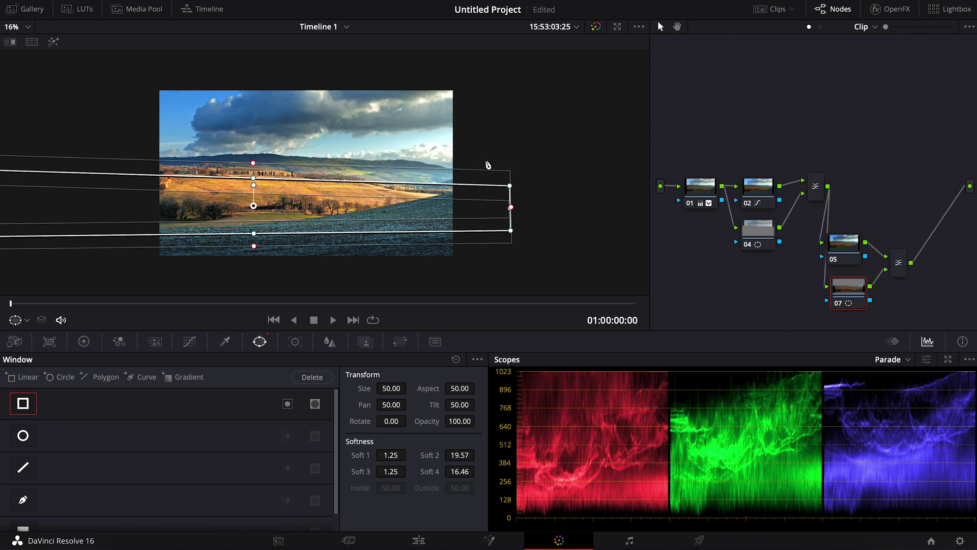
scroll(109, 148, down, 1)
scroll(78, 186, left, 2)
drag(42, 204, 118, 206)
scroll(285, 209, up, 1)
scroll(285, 209, up, 2)
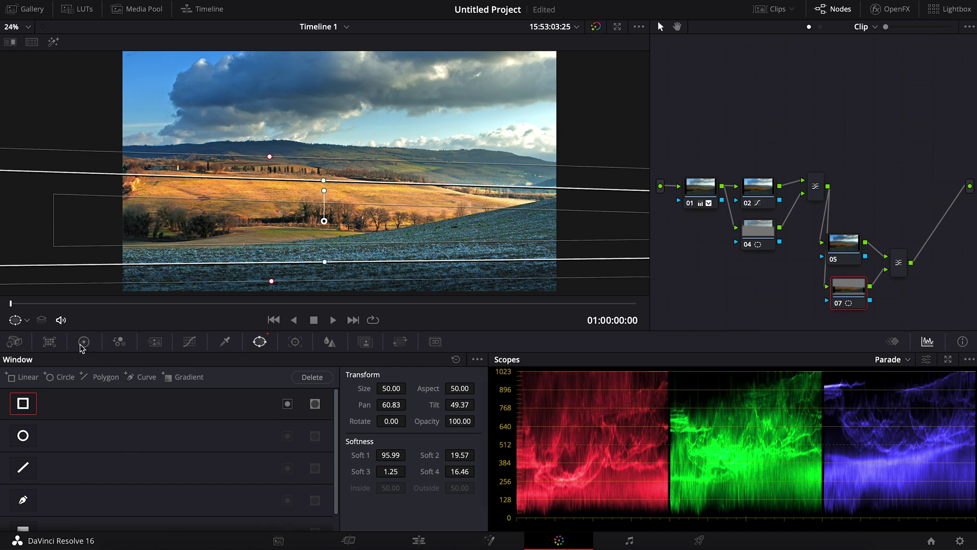
Warm the band's gain to 1.10/0.99/0.84, then disable node 07 to compare
click(84, 342)
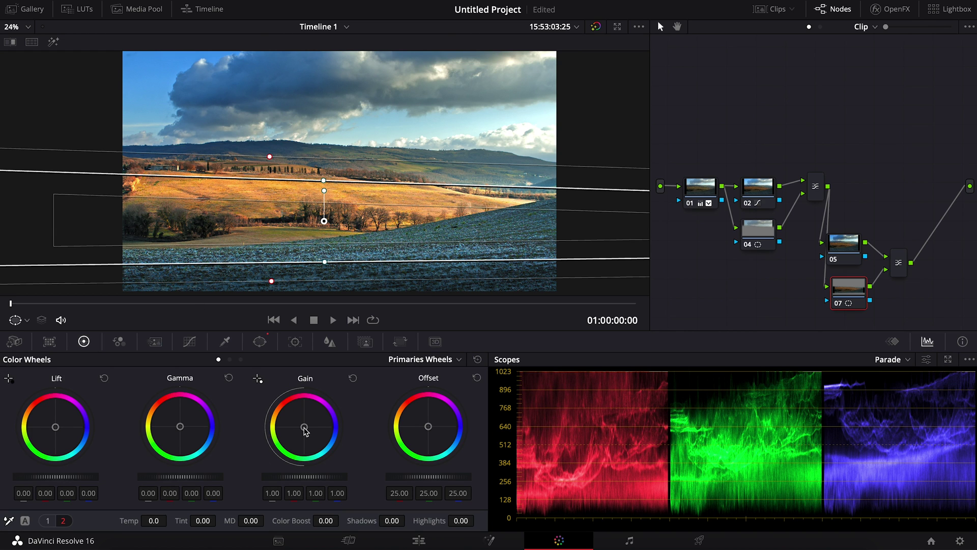
mouse_move(306, 431)
mouse_down()
mouse_move(277, 406)
mouse_move(301, 425)
mouse_up()
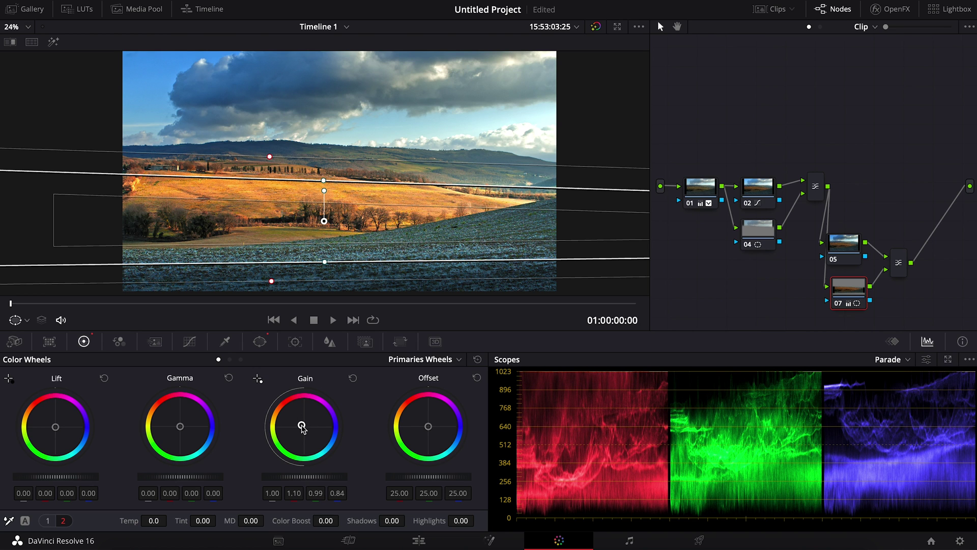
click(260, 342)
click(457, 421)
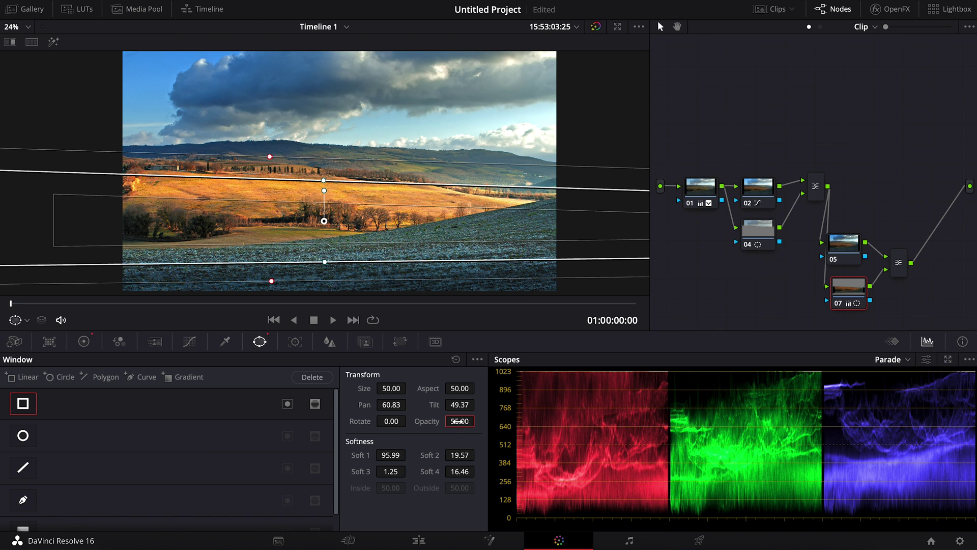
key(ctrl+d)
key(ctrl+d)
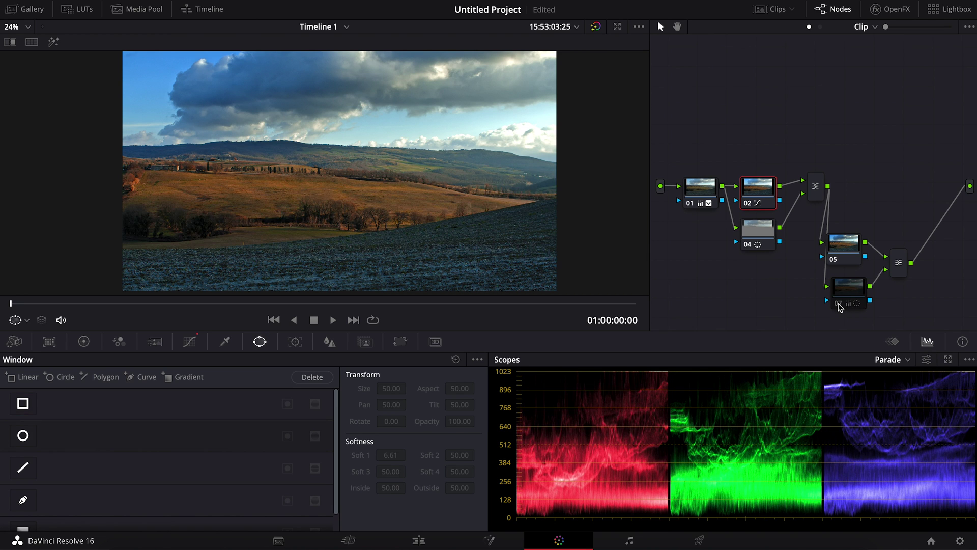
Re-enable node 07 and give node 04 a flipped gradient window at the frame bottom with lowered opacity
click(838, 304)
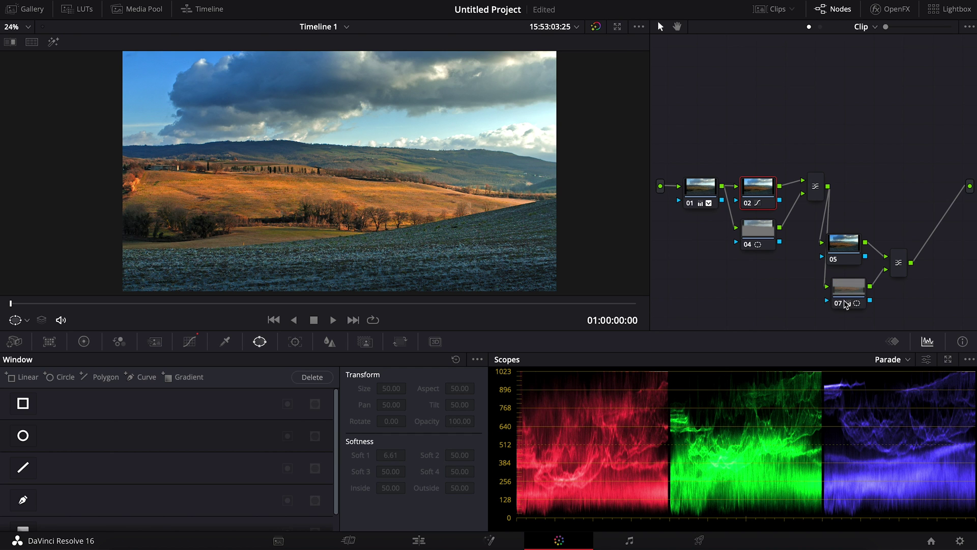
click(758, 233)
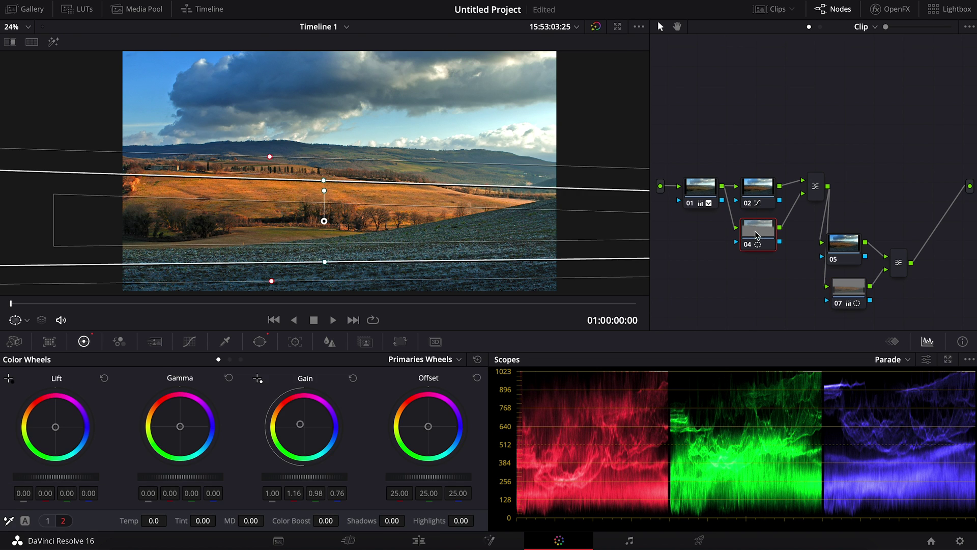
scroll(99, 425, up, 2)
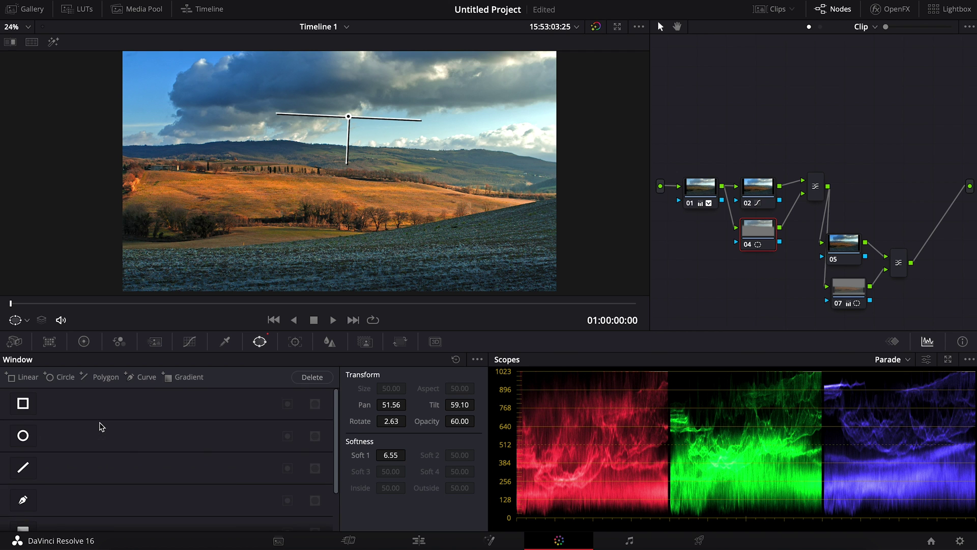
click(181, 378)
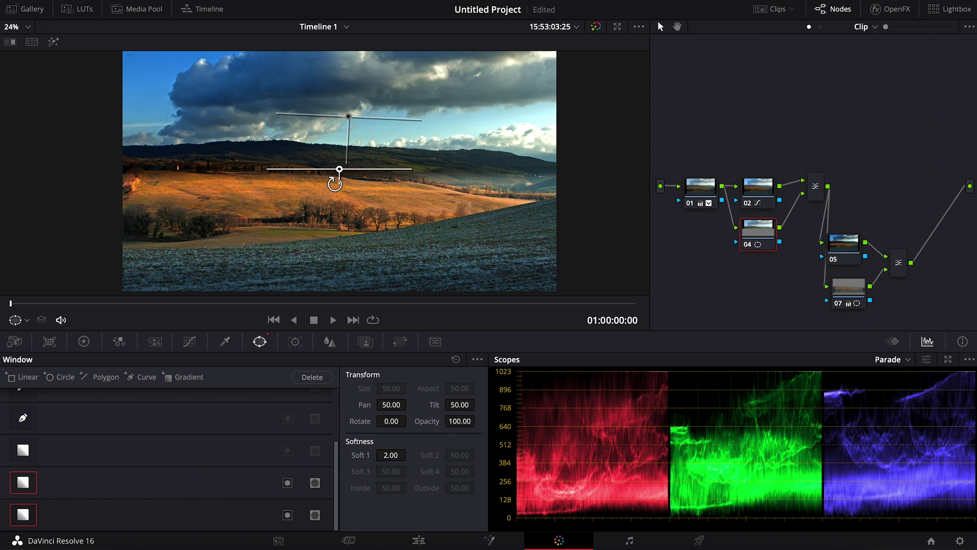
drag(335, 184, 342, 257)
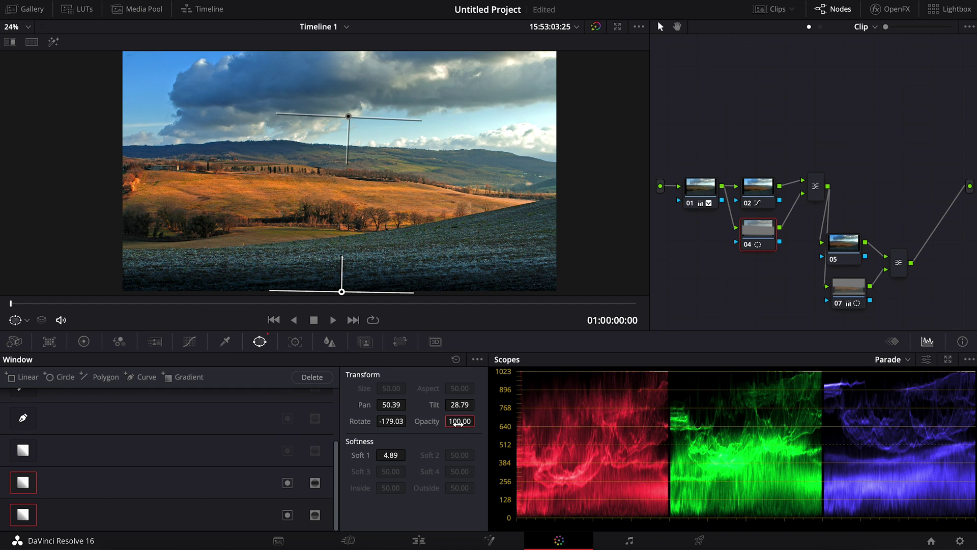
drag(457, 421, 458, 421)
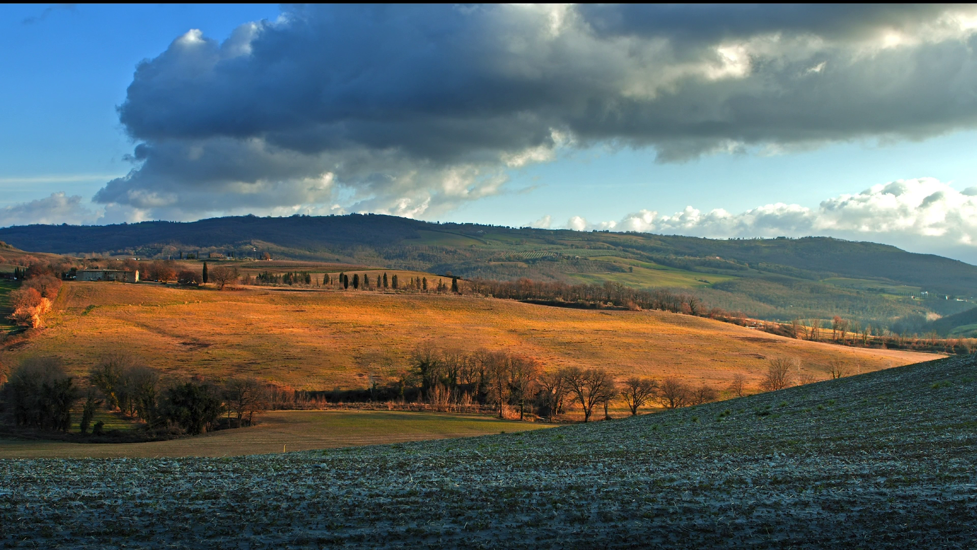
Exit the full-screen preview back to the Color page's primary Color Wheels
mouse_move(291, 548)
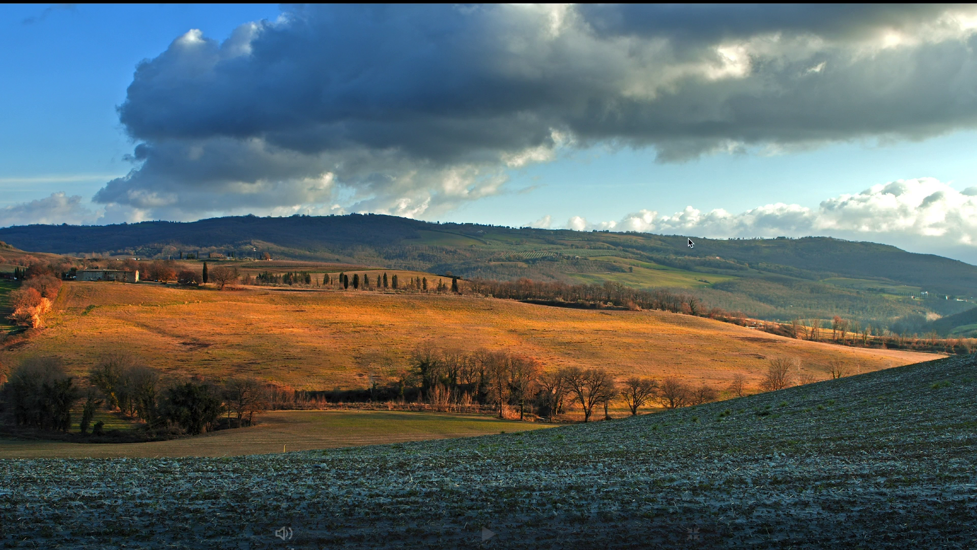
click(693, 533)
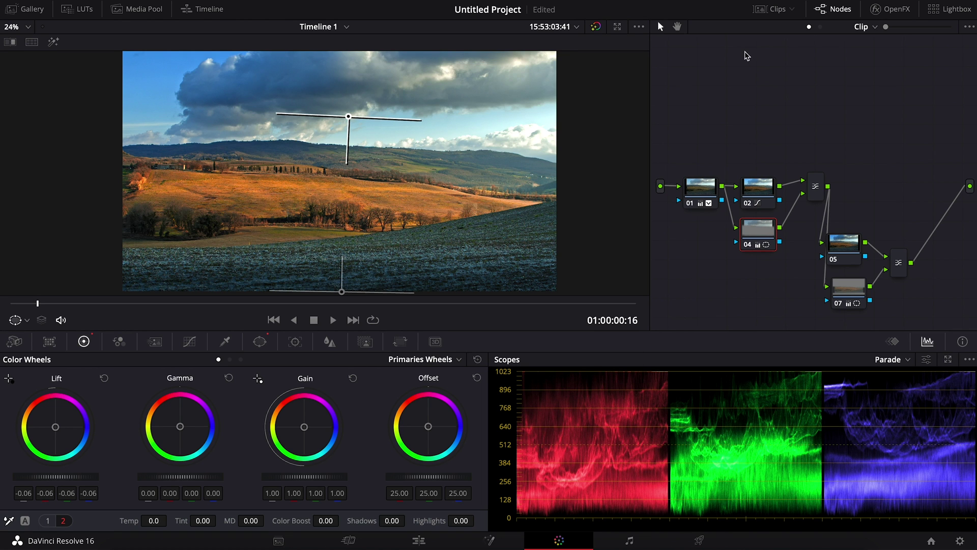
click(712, 111)
click(596, 28)
click(596, 27)
click(597, 28)
click(596, 27)
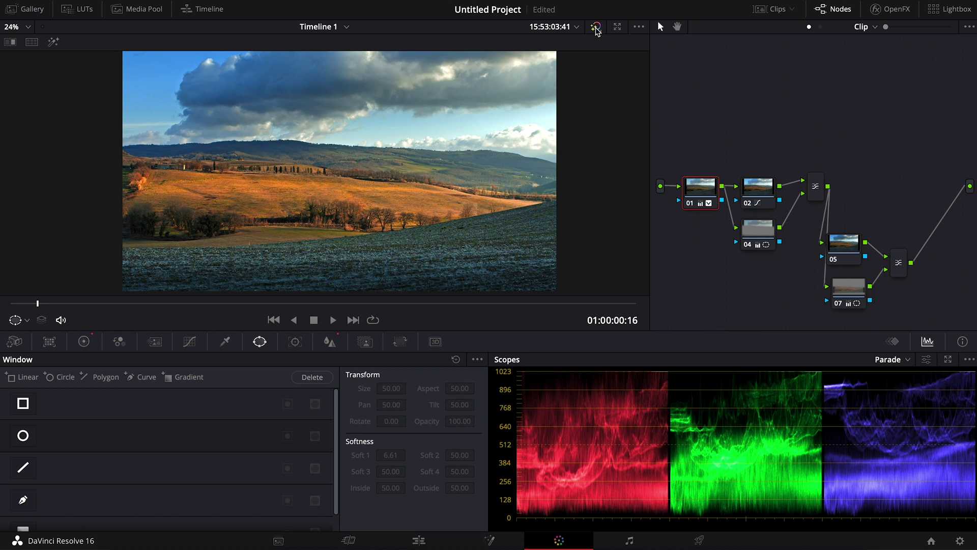
scroll(416, 155, up, 4)
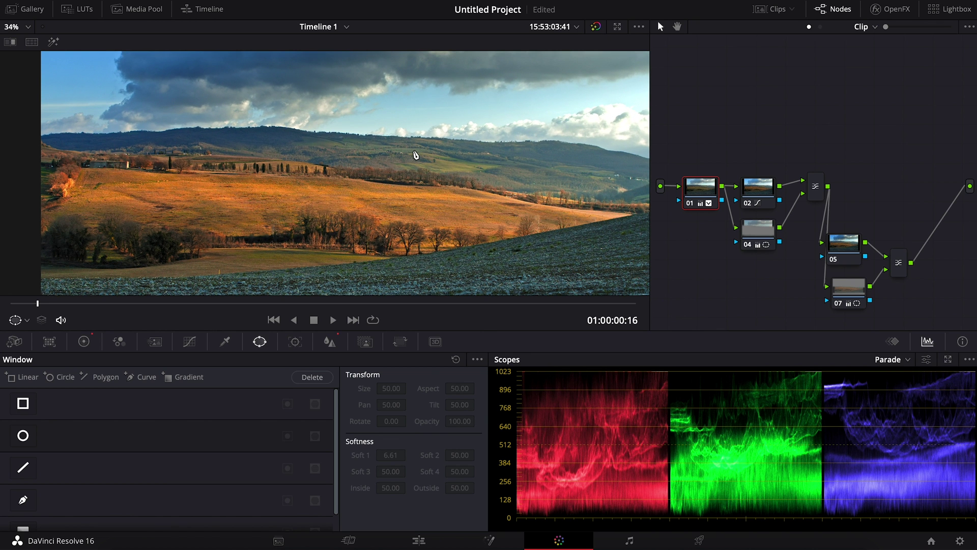
drag(439, 153, 400, 155)
scroll(400, 154, up, 1)
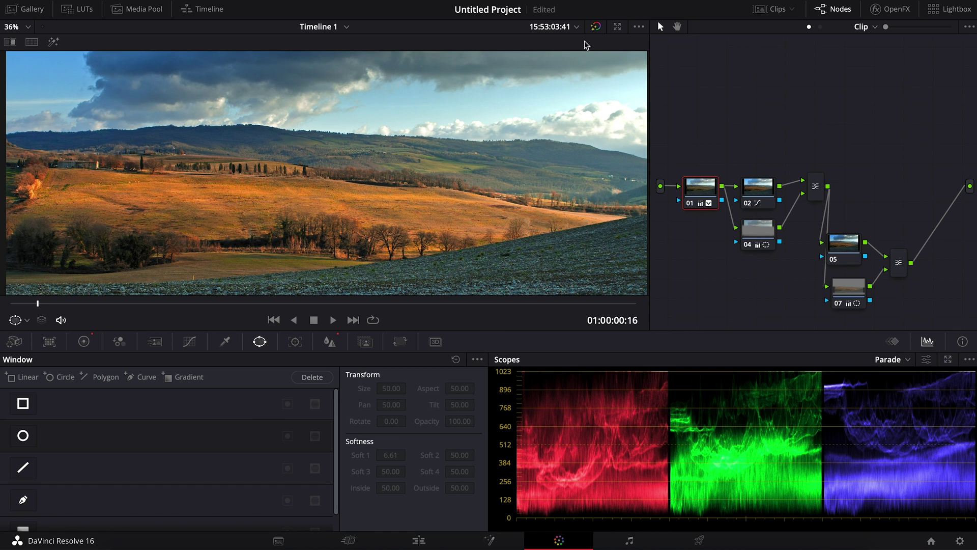
click(597, 27)
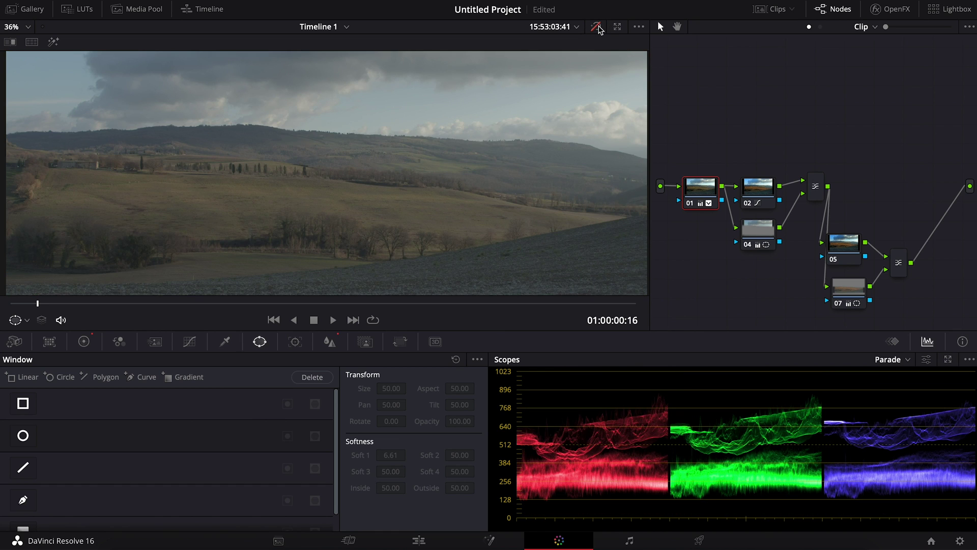
click(597, 27)
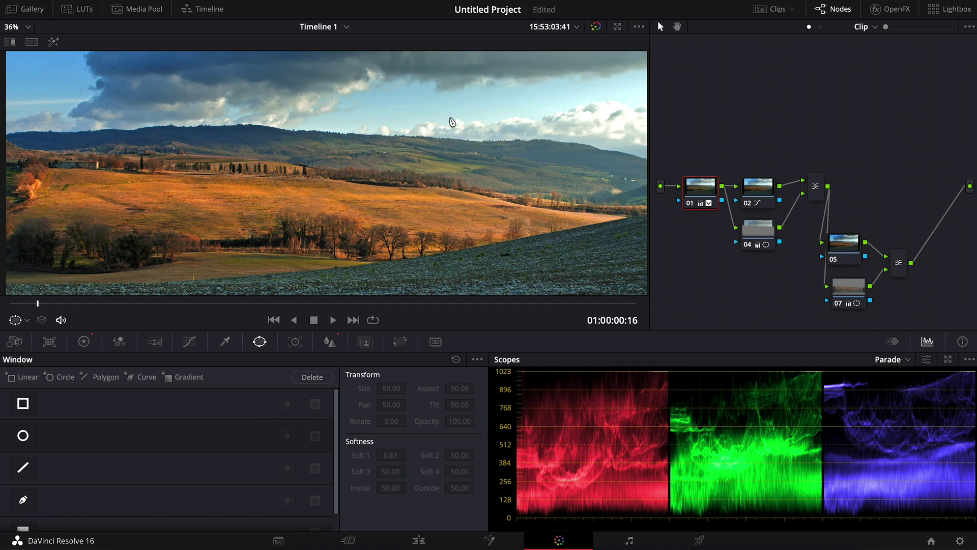
scroll(452, 122, down, 3)
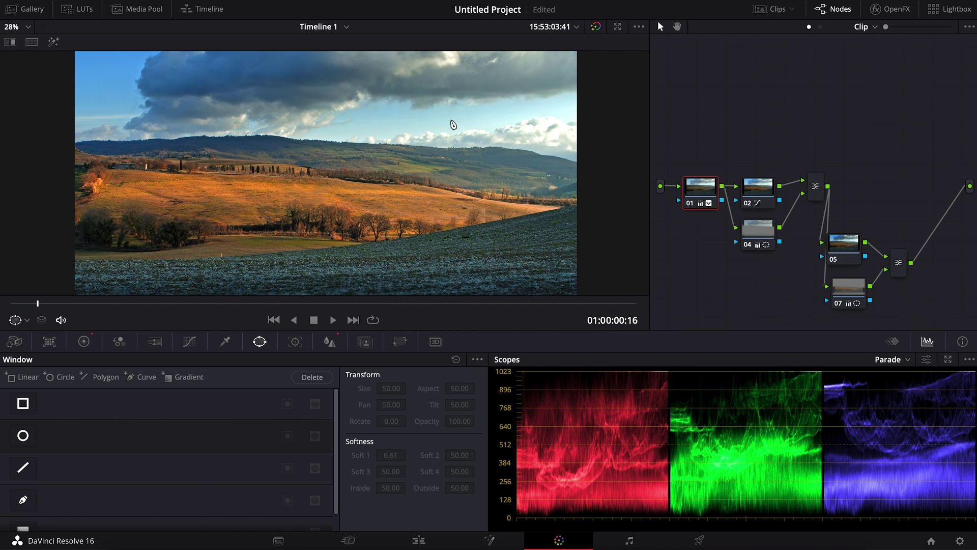
scroll(452, 125, down, 1)
scroll(453, 124, down, 3)
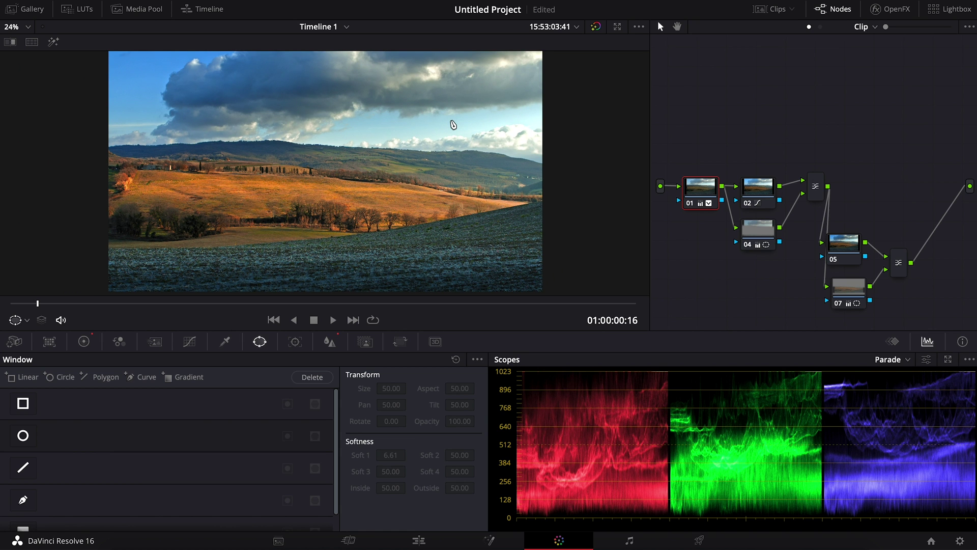
click(596, 27)
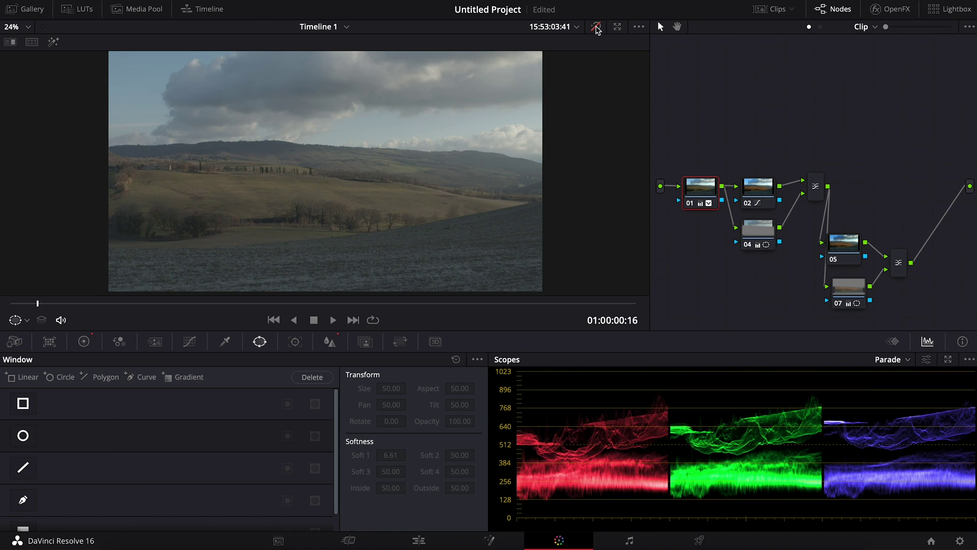
click(596, 26)
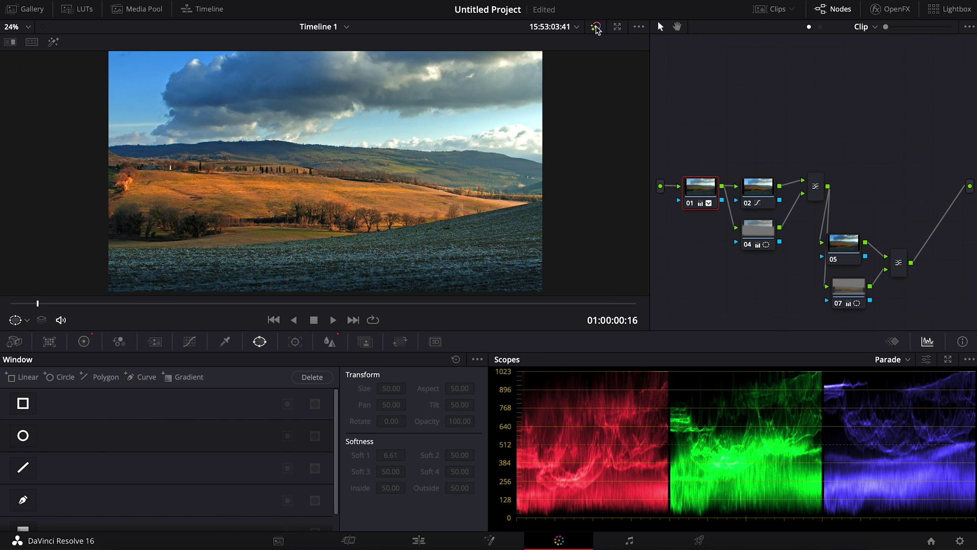